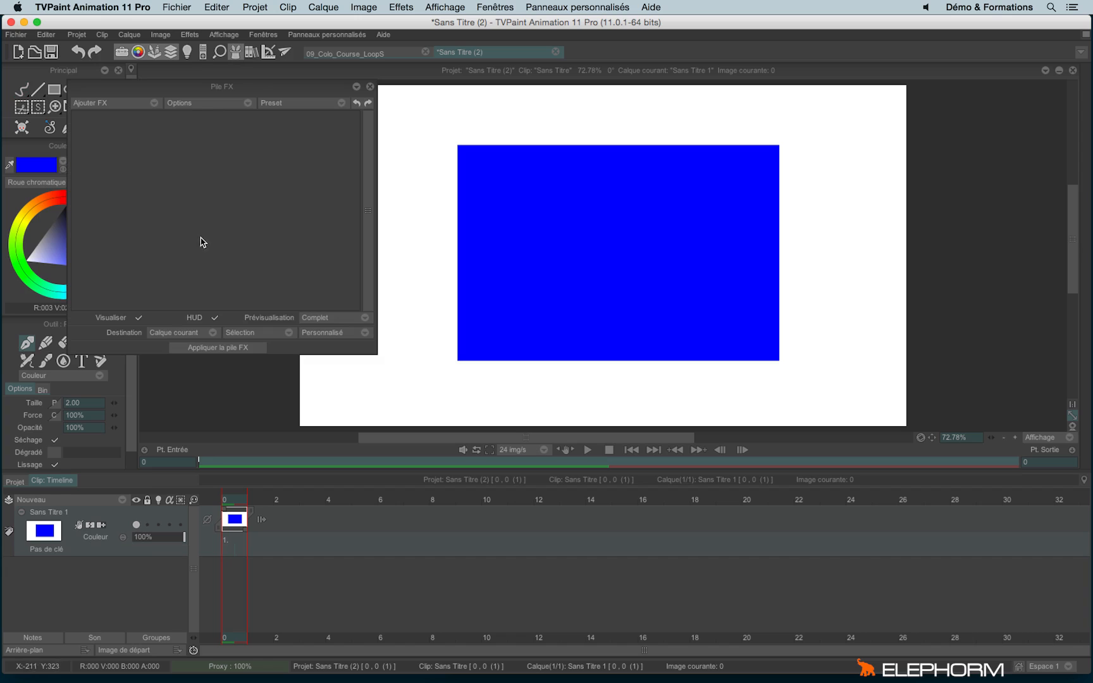
# Add a Flou Gaussien effect to the FX stack of the current layer.
pyautogui.moveTo(225, 88); pyautogui.dragTo(243, 87)
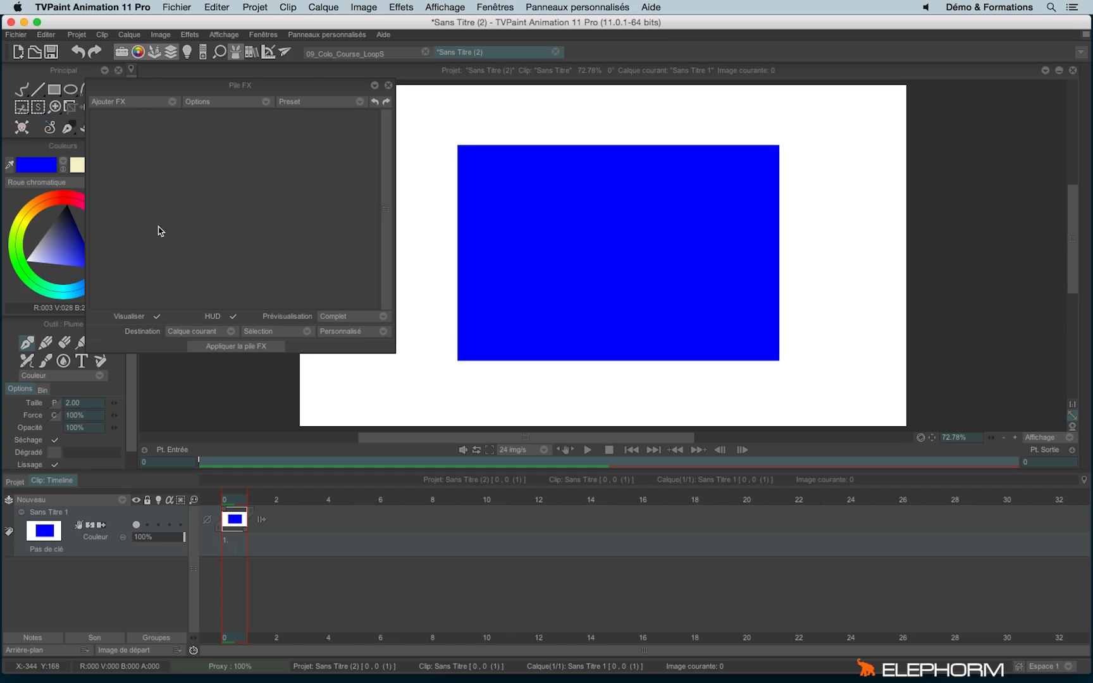
pyautogui.click(144, 106)
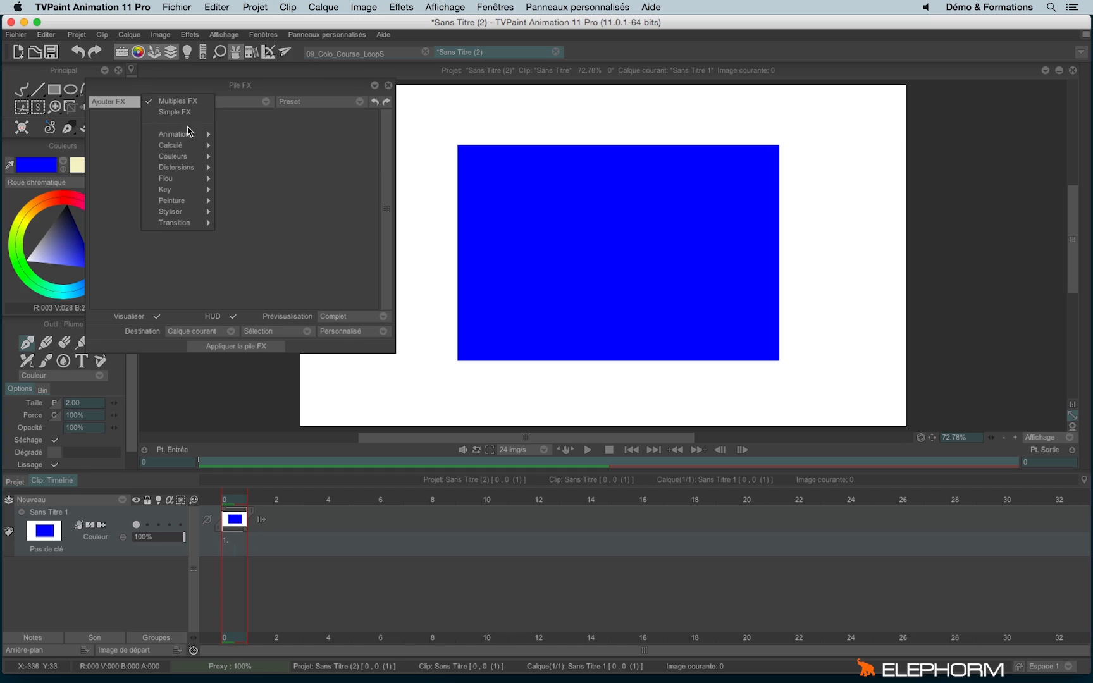
pyautogui.moveTo(188, 182)
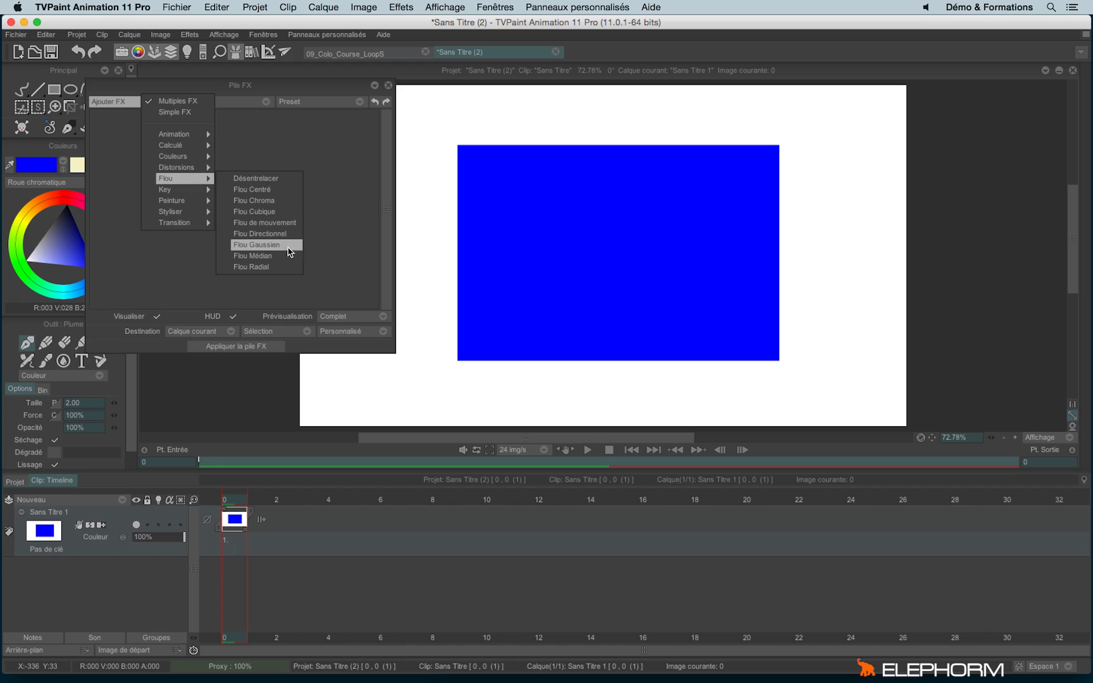
pyautogui.click(288, 246)
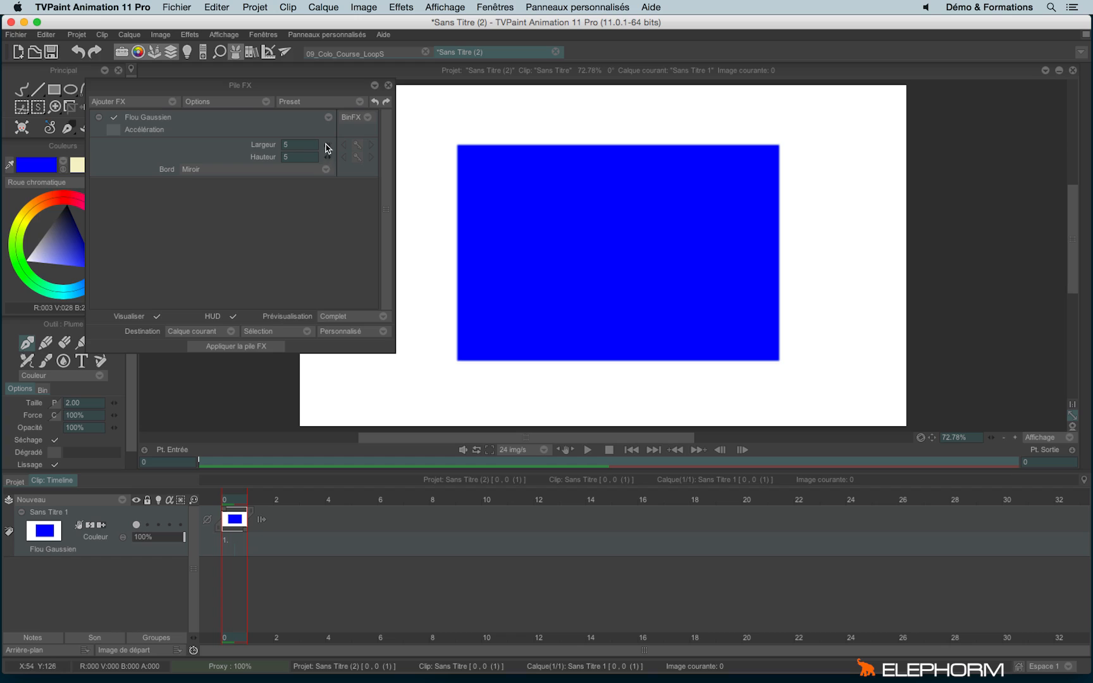
# Increase the Gaussian blur, setting Largeur to about 36.1 and Hauteur to about 26.1.
pyautogui.moveTo(327, 145); pyautogui.dragTo(405, 145)
pyautogui.moveTo(330, 157); pyautogui.dragTo(445, 167)
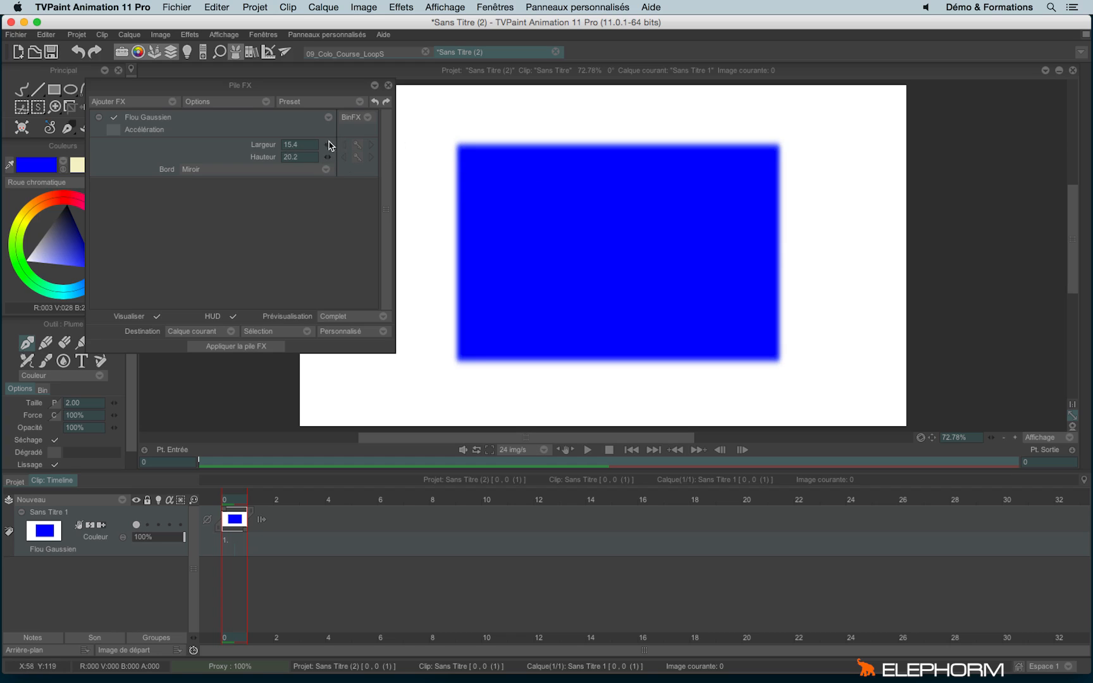
pyautogui.moveTo(329, 146); pyautogui.dragTo(260, 164)
pyautogui.moveTo(327, 145); pyautogui.dragTo(256, 154)
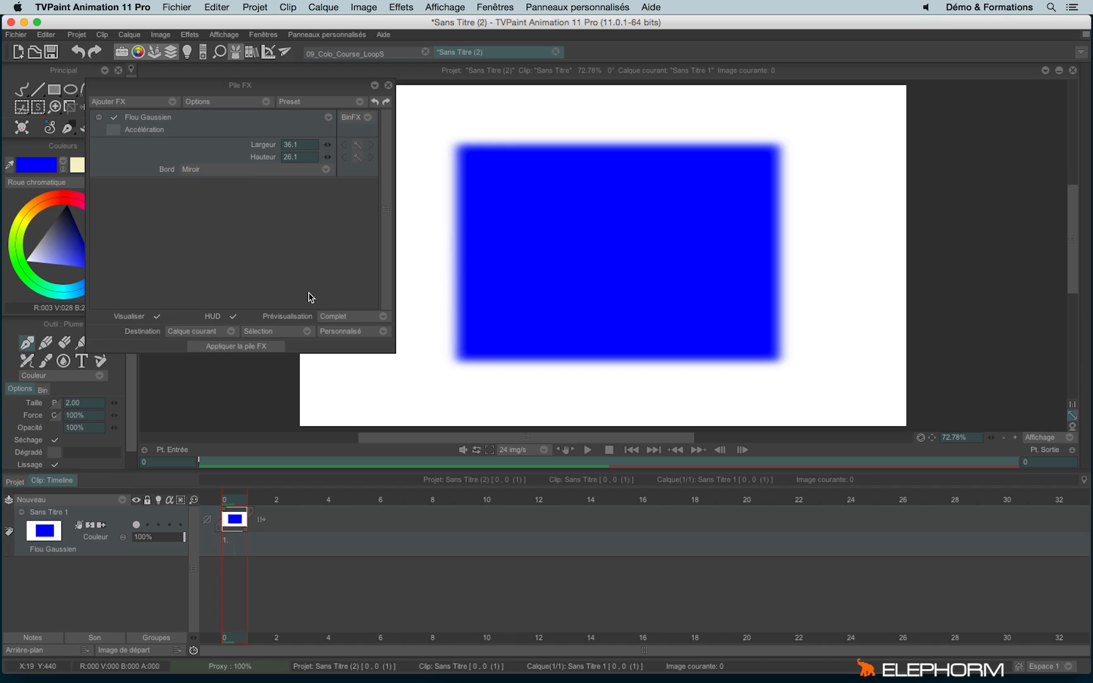
# Extend the layer's single image to 81 frames and create a Flou Gaussien key at frame 0.
pyautogui.moveTo(194, 499); pyautogui.dragTo(167, 499)
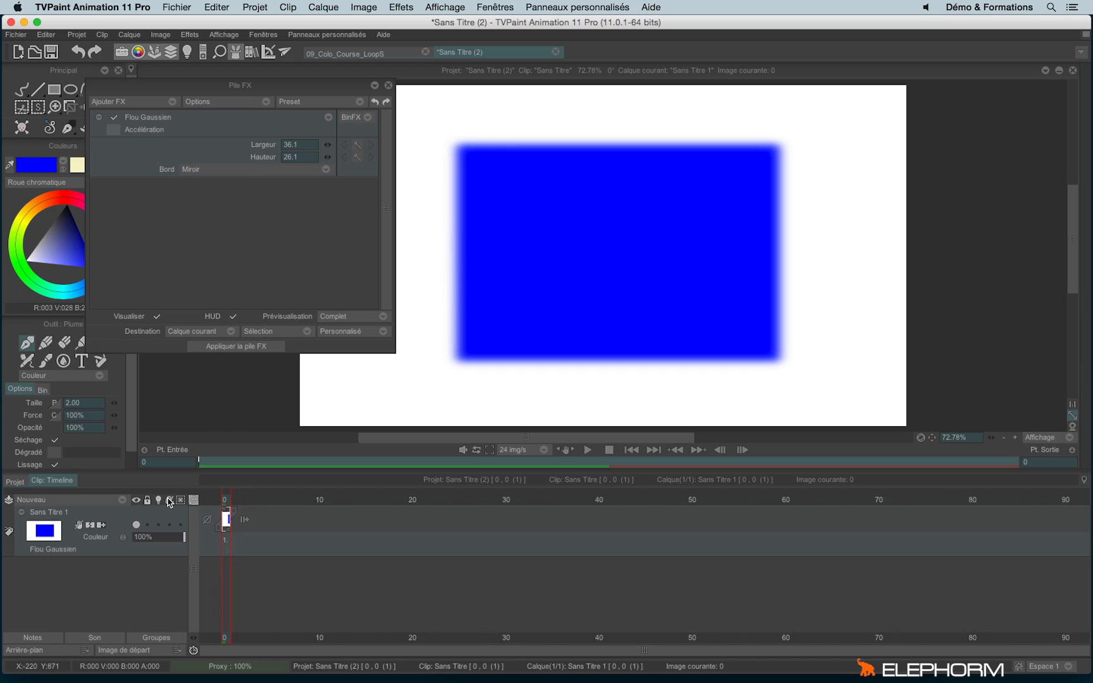
pyautogui.moveTo(228, 531); pyautogui.dragTo(976, 525)
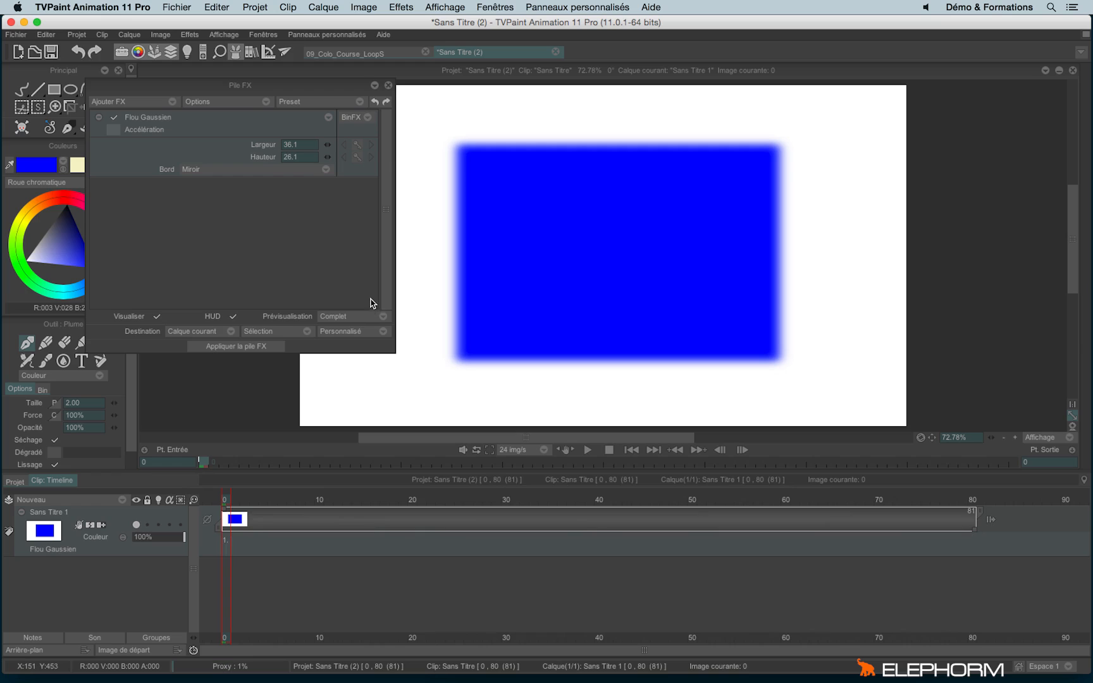
pyautogui.click(329, 118)
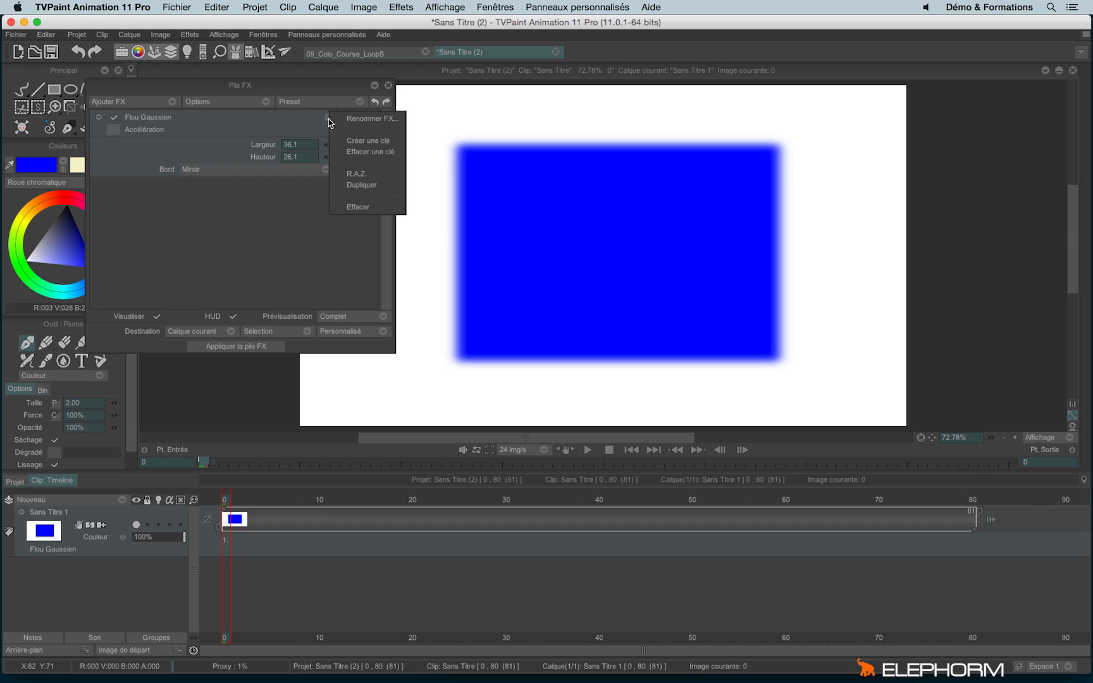
pyautogui.click(396, 141)
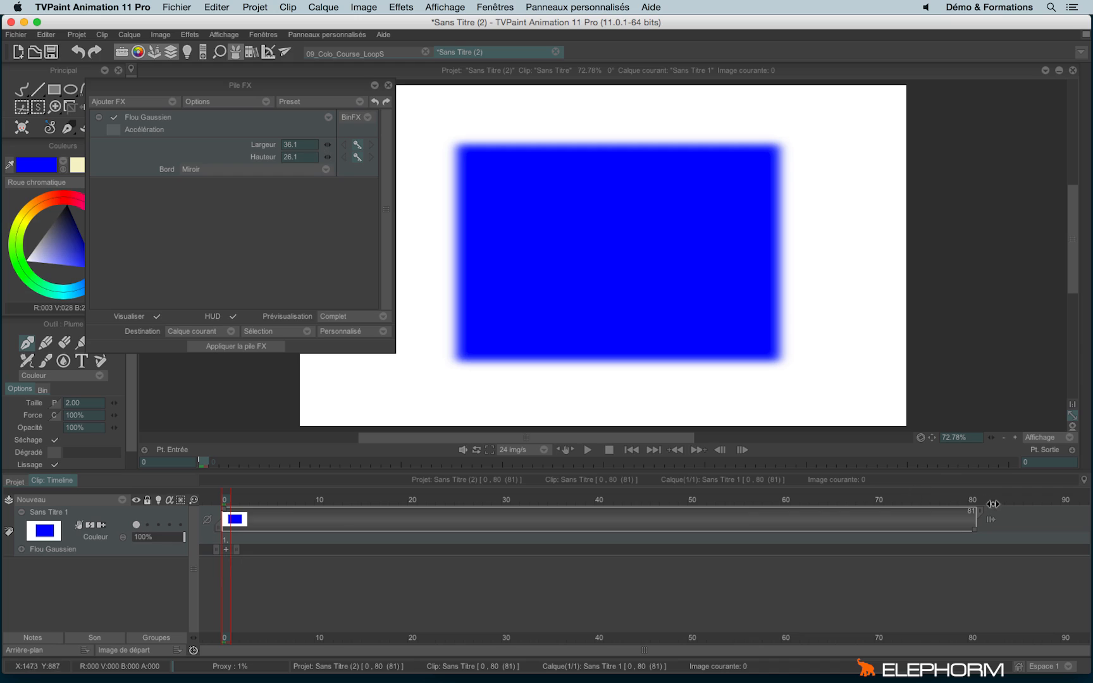
# At frame 80, set the Flou Gaussien Largeur and Hauteur to 0, and return to frame 0 to check the animated blur.
pyautogui.click(967, 501)
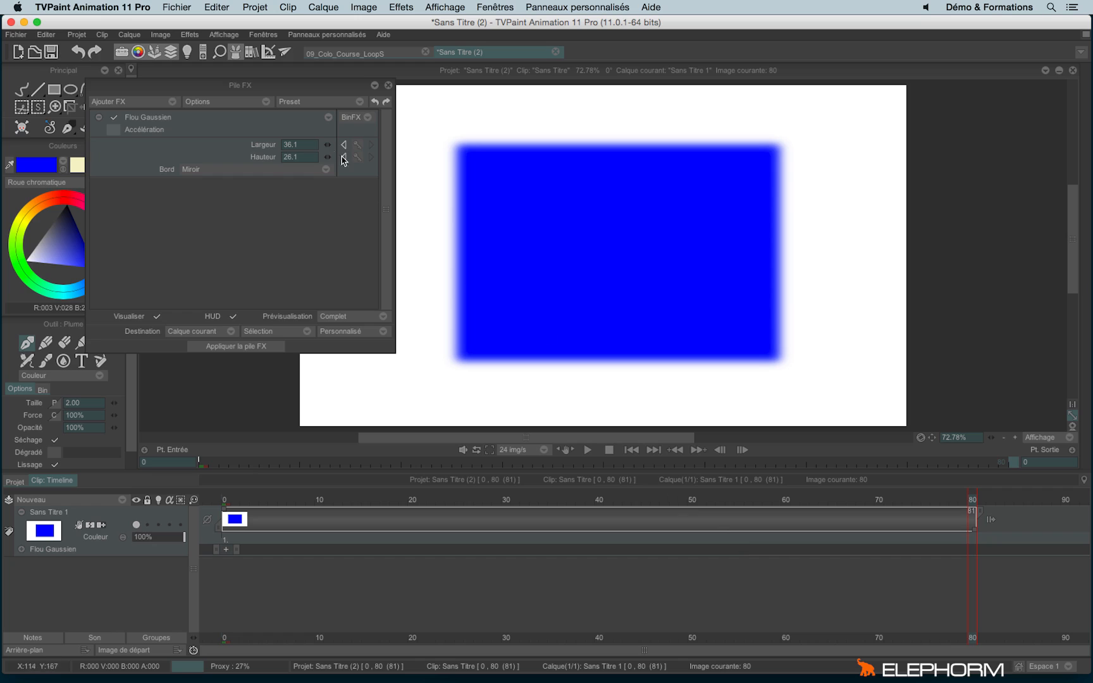
pyautogui.click(314, 145)
pyautogui.write('0')
pyautogui.press('Tab')
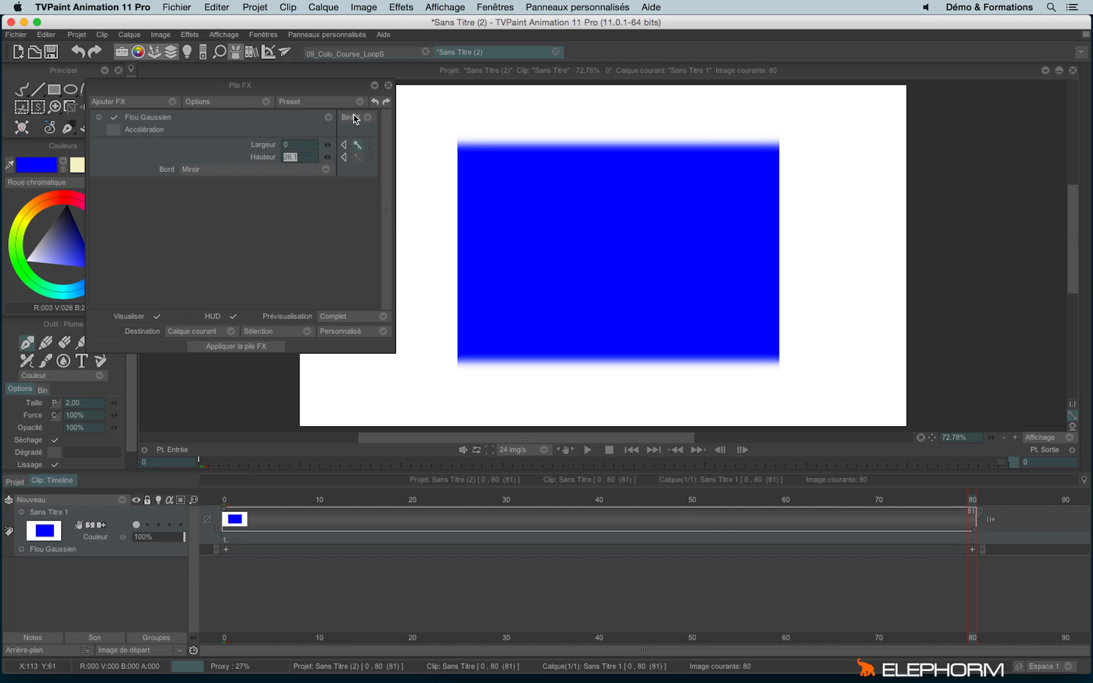
pyautogui.write('0')
pyautogui.press('Return')
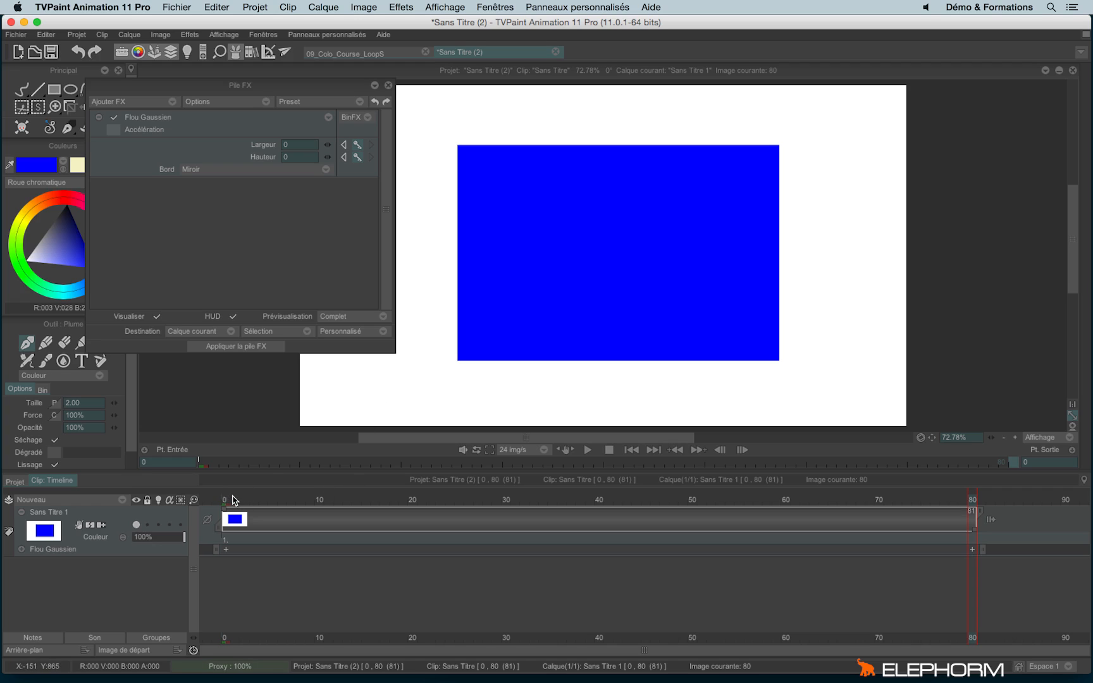
pyautogui.moveTo(233, 501); pyautogui.dragTo(222, 528)
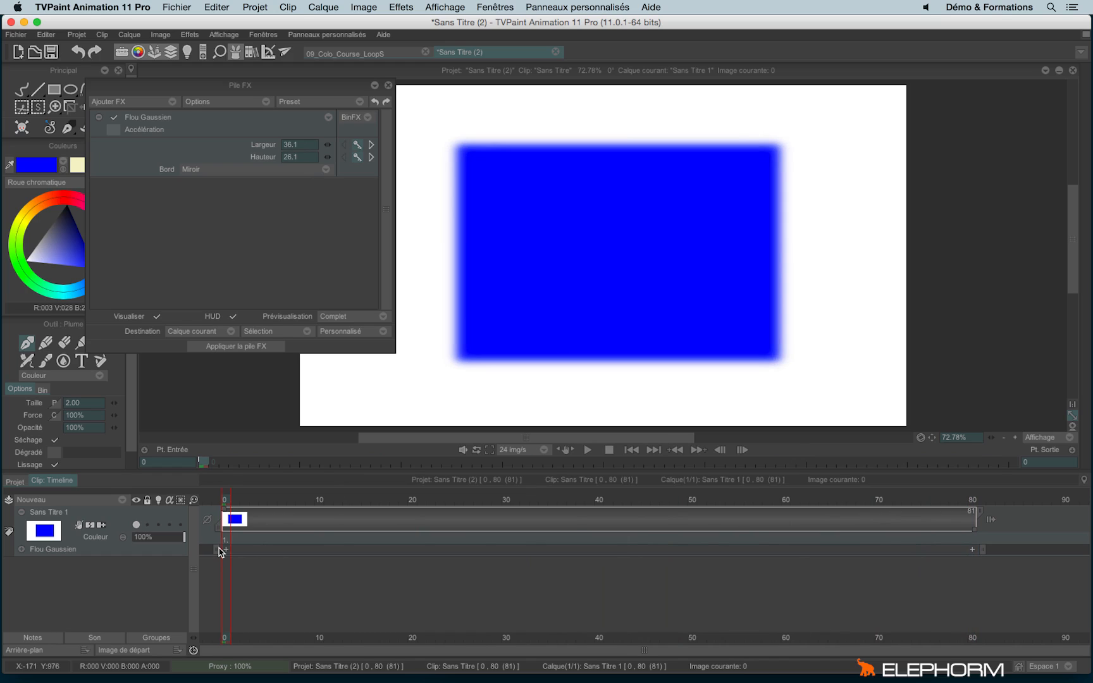
# Add an Ajuster les couleurs effect from the Couleurs category to the FX stack.
pyautogui.click(144, 102)
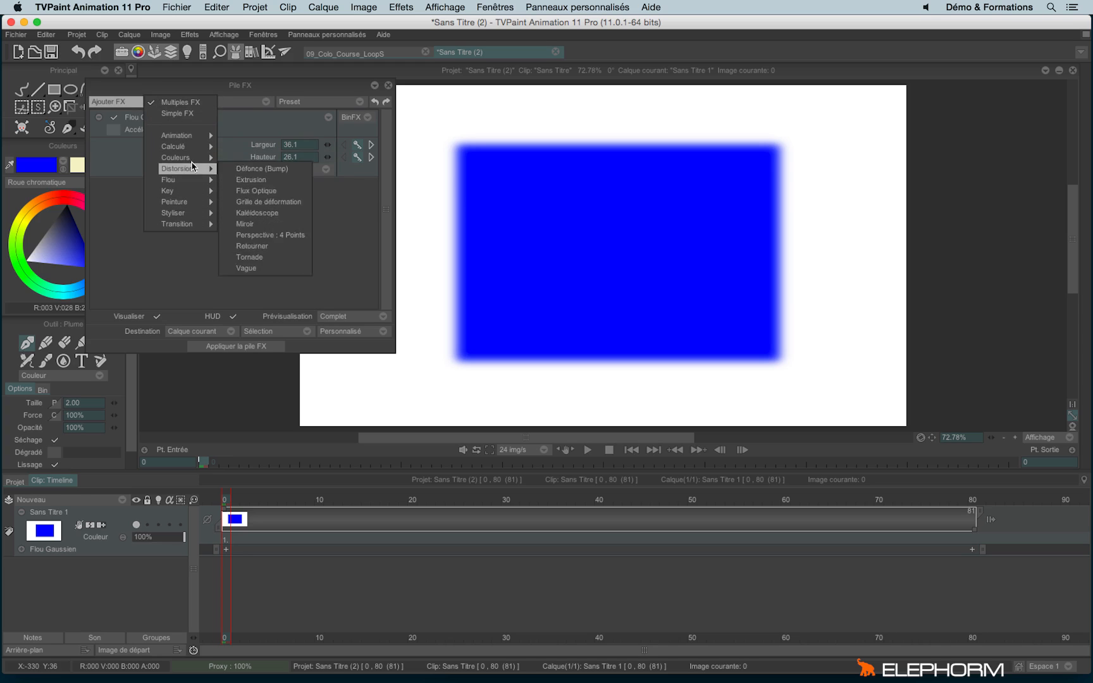
pyautogui.moveTo(189, 152)
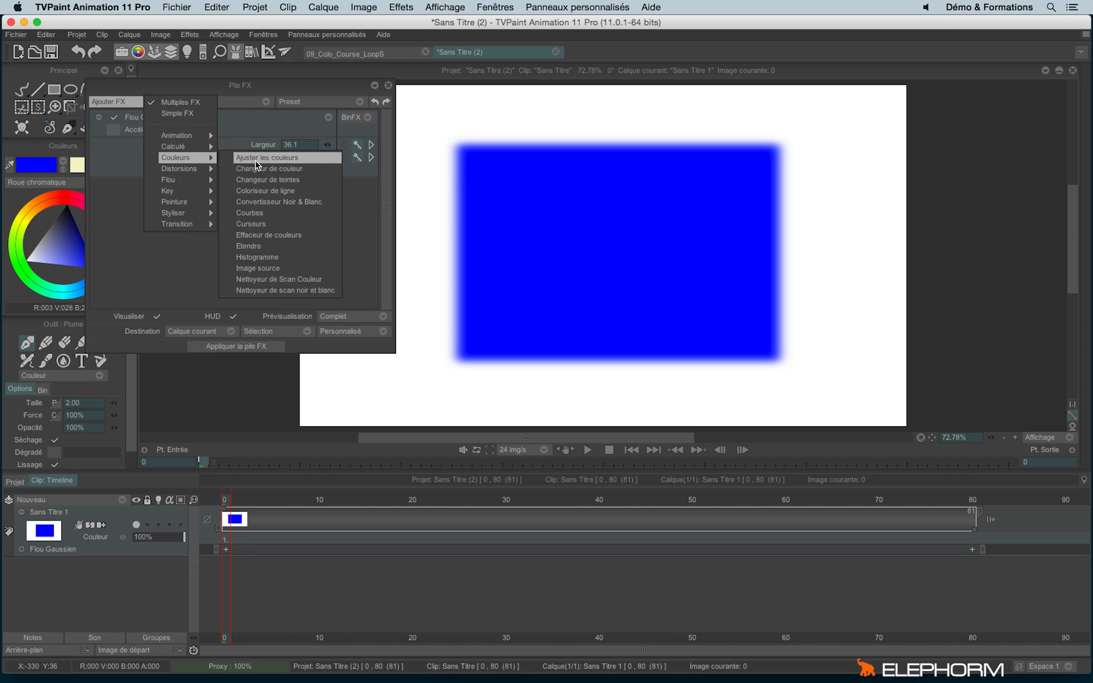
pyautogui.click(256, 162)
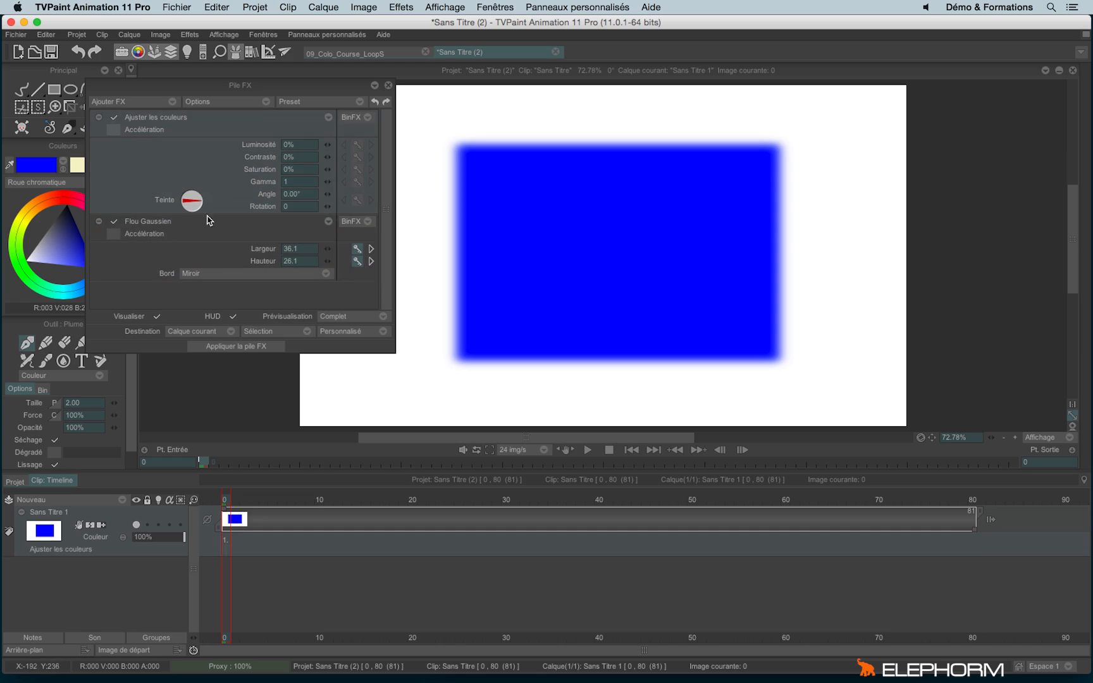
# Switch between Flou Gaussien and Ajuster les couleurs to compare their keys in the timeline.
pyautogui.click(215, 246)
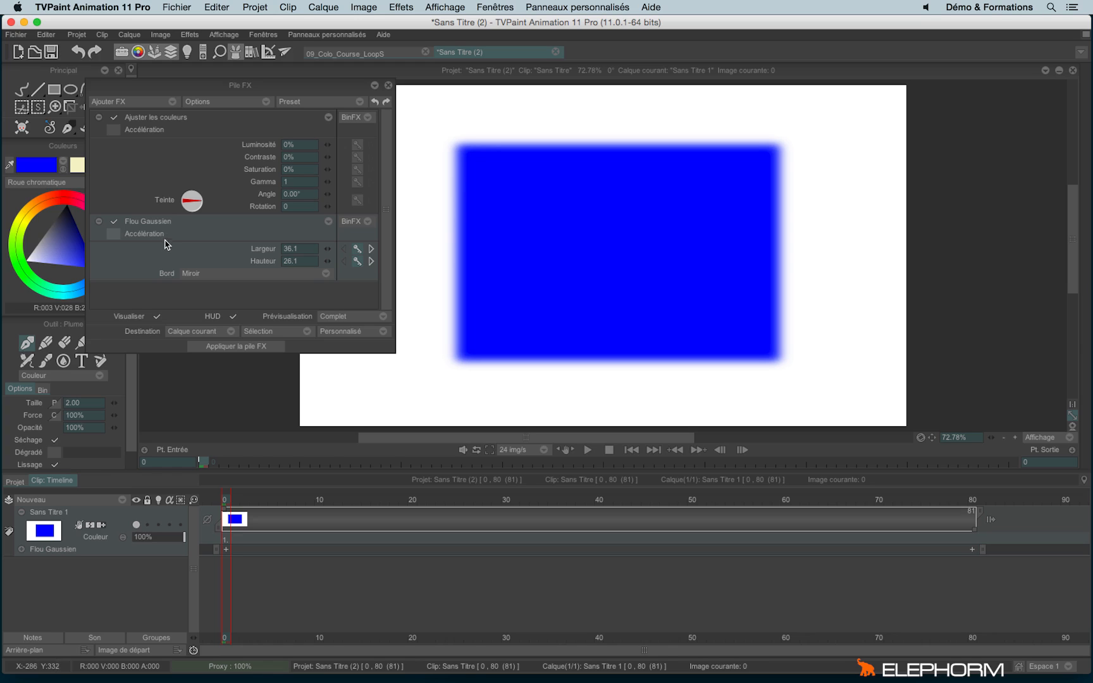
pyautogui.click(187, 142)
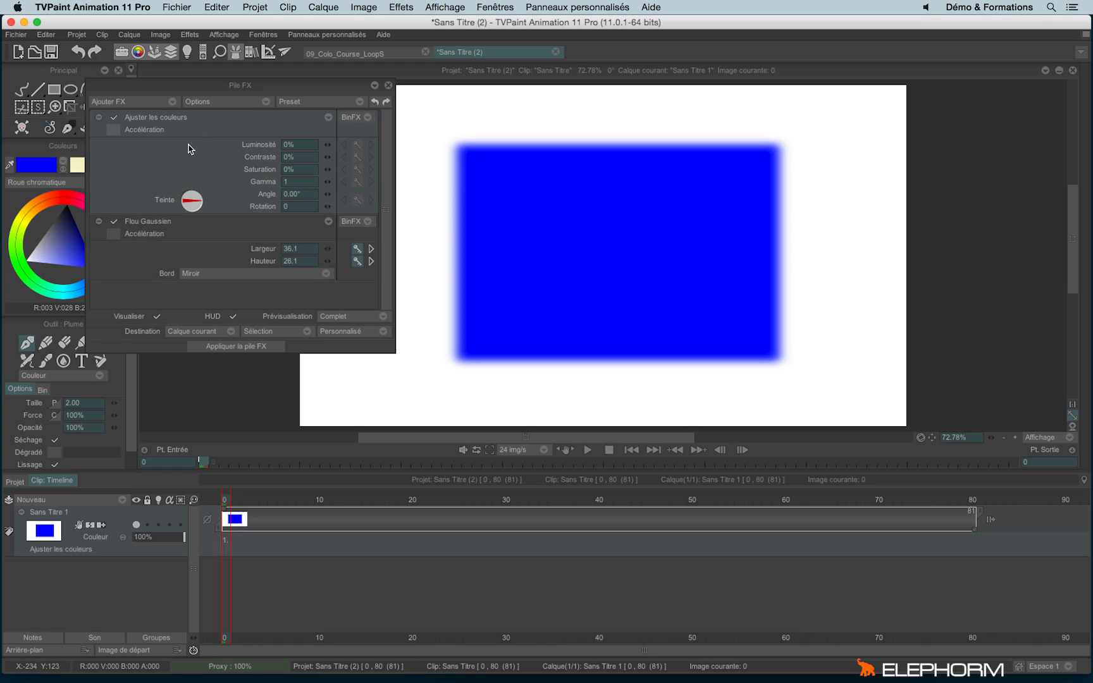
pyautogui.click(203, 243)
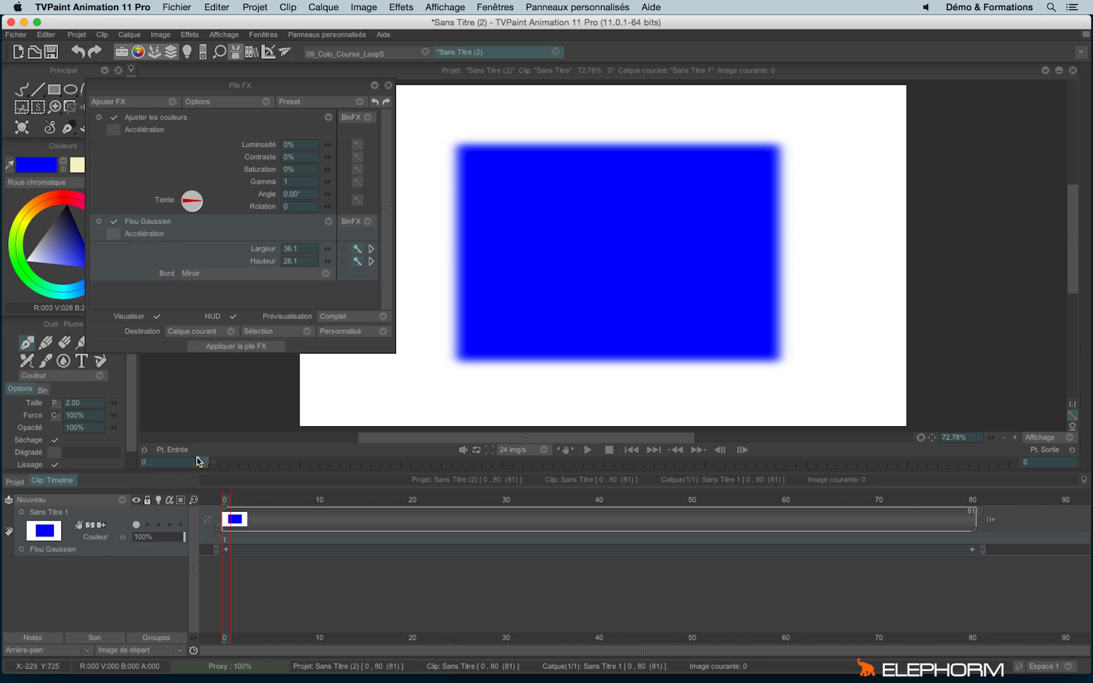
pyautogui.click(210, 142)
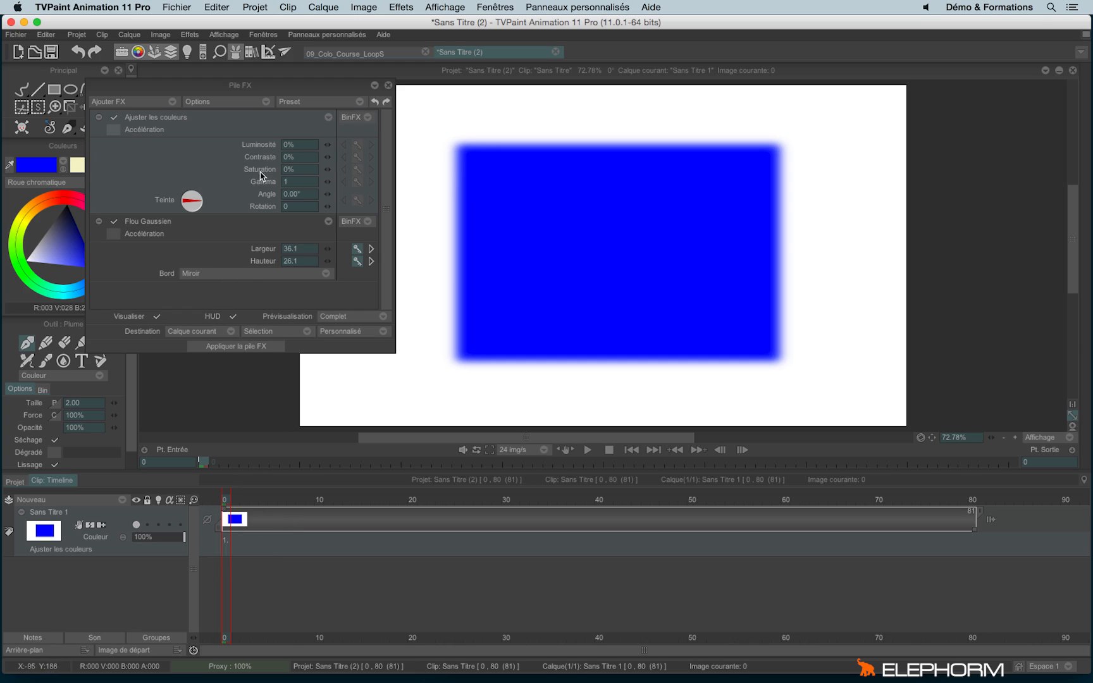
# Create a key for all Ajuster les couleurs parameters at frame 0.
pyautogui.click(328, 118)
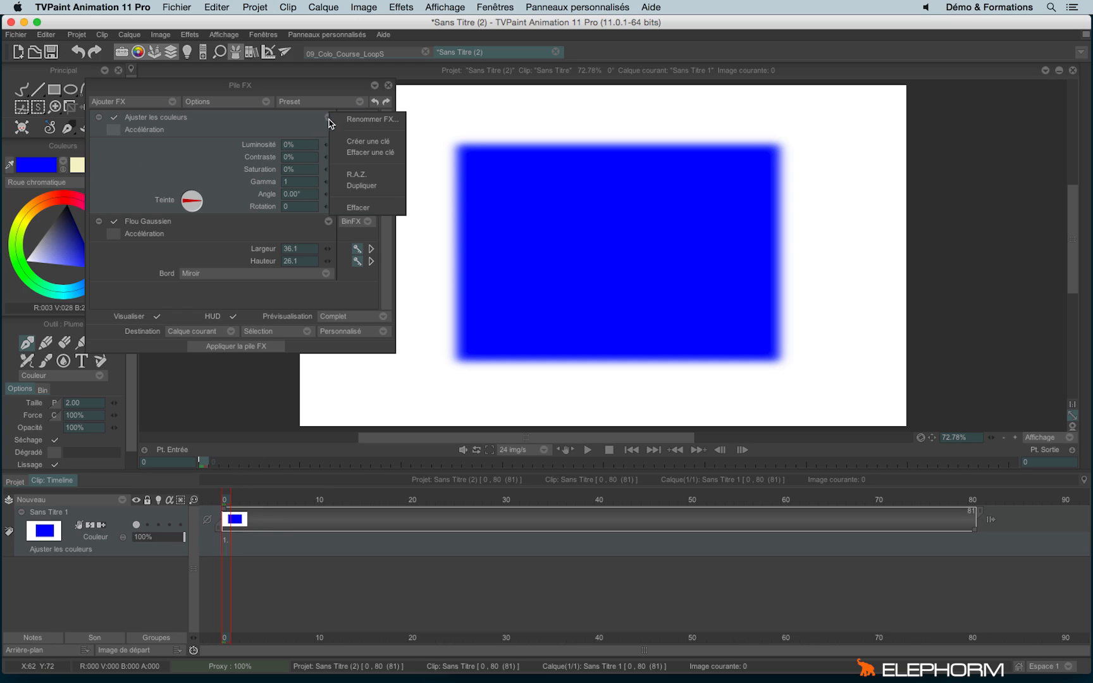
pyautogui.click(371, 141)
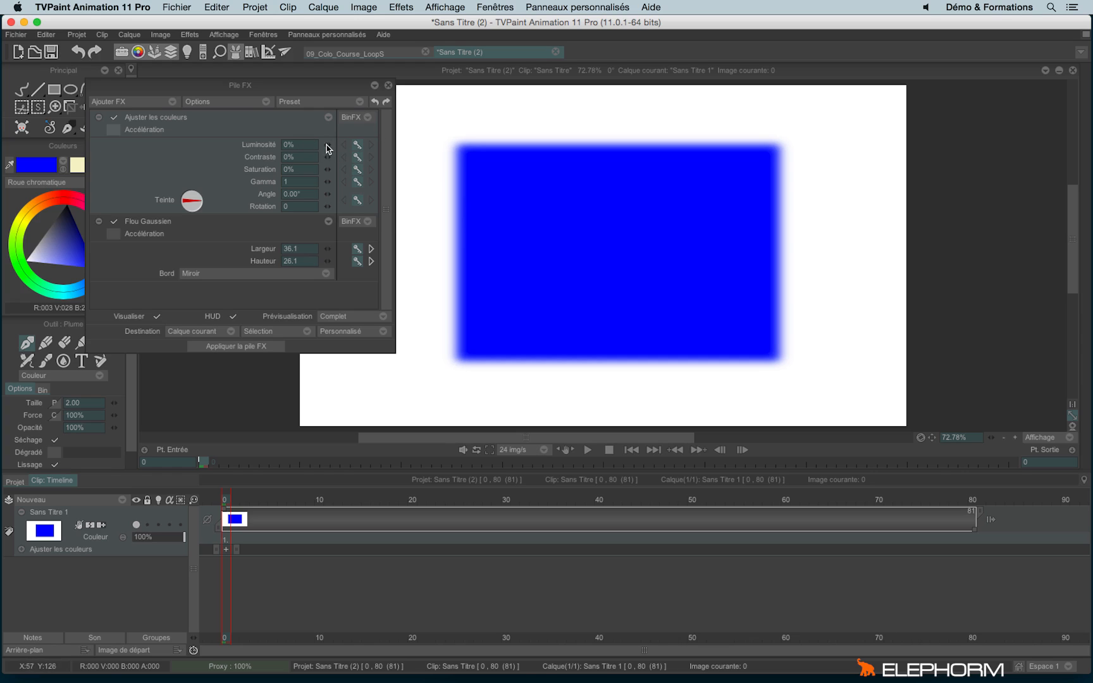
# Try a Luminosité of 22% in the colour adjustment and reset it to 0%.
pyautogui.moveTo(452, 134); pyautogui.dragTo(454, 134)
pyautogui.moveTo(328, 145); pyautogui.dragTo(294, 144)
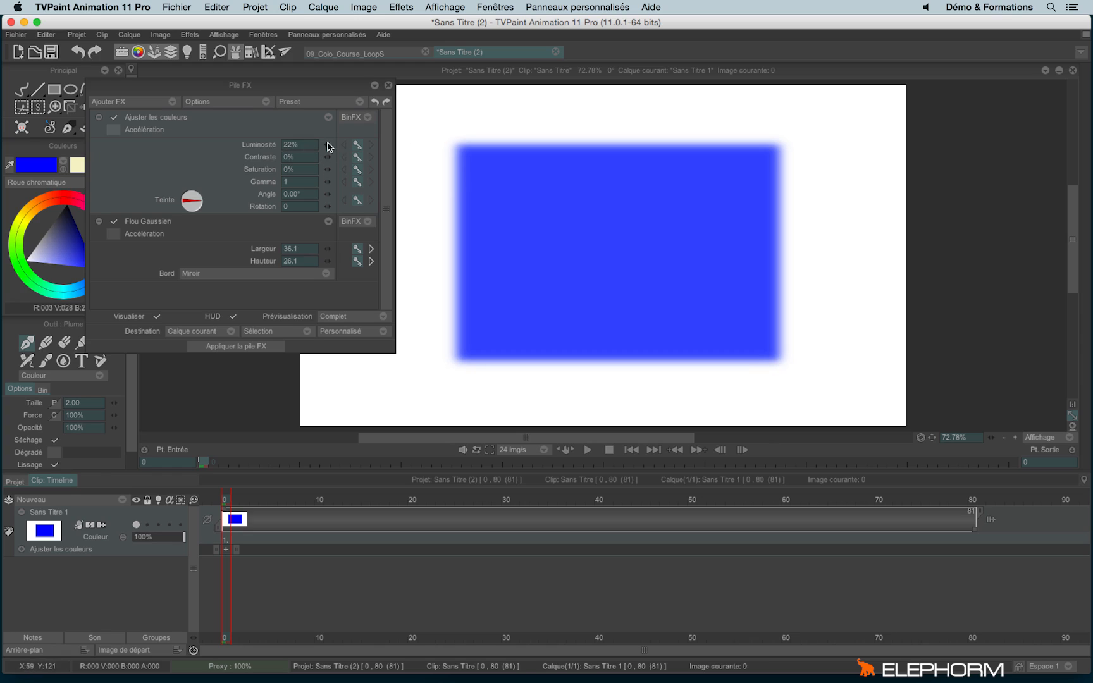
pyautogui.click(311, 144)
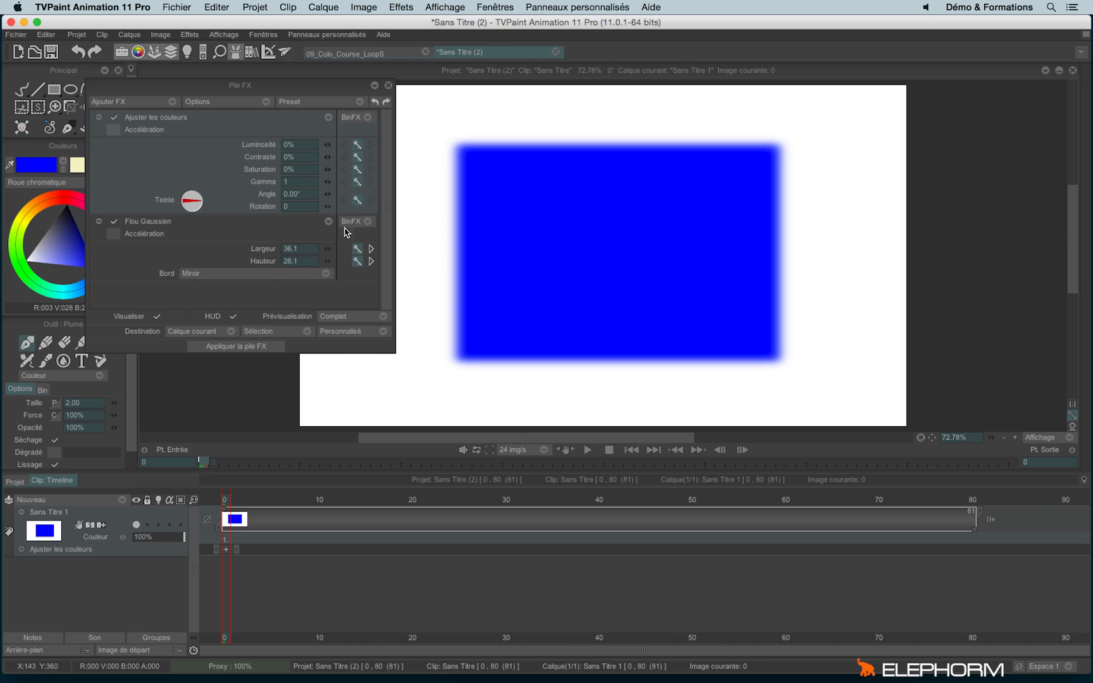
# Try turning the Teinte dial to an angle of -358° at frame 0.
pyautogui.moveTo(198, 206)
pyautogui.mouseDown()
pyautogui.moveTo(184, 198)
pyautogui.moveTo(193, 188)
pyautogui.moveTo(185, 208)
pyautogui.moveTo(201, 208)
pyautogui.mouseUp()
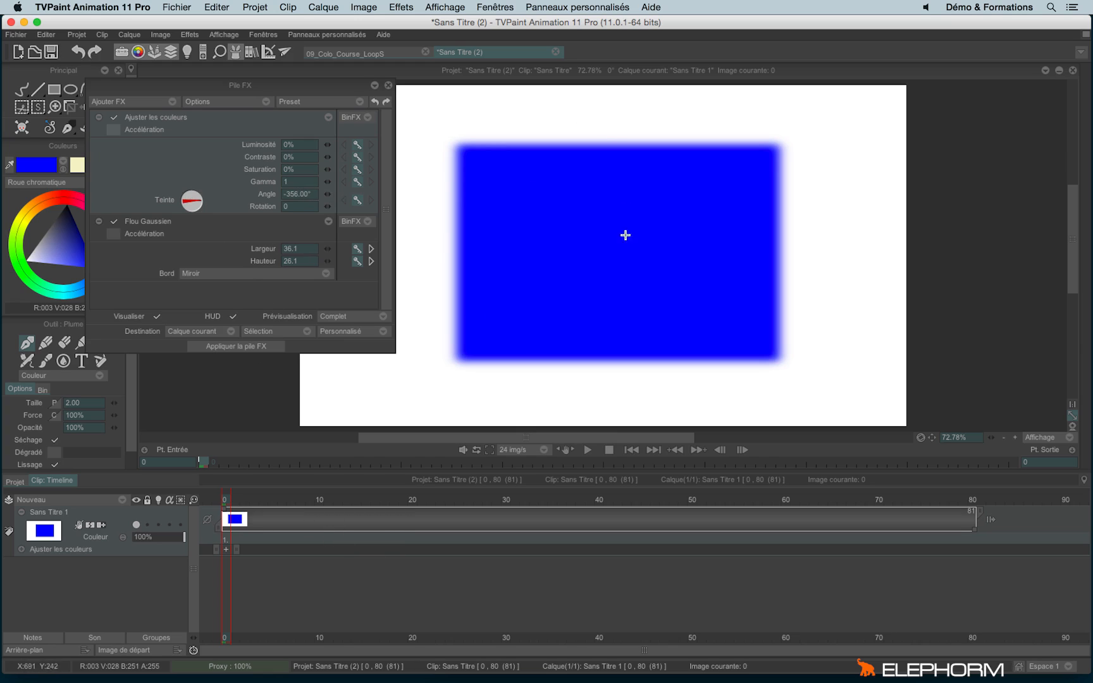
pyautogui.moveTo(200, 204)
pyautogui.mouseDown()
pyautogui.moveTo(178, 212)
pyautogui.moveTo(189, 189)
pyautogui.moveTo(209, 203)
pyautogui.mouseUp()
pyautogui.click(305, 206)
# At frame 80, set the Teinte Rotation of the colour adjustment to 1 full turn.
pyautogui.click(963, 500)
pyautogui.click(968, 500)
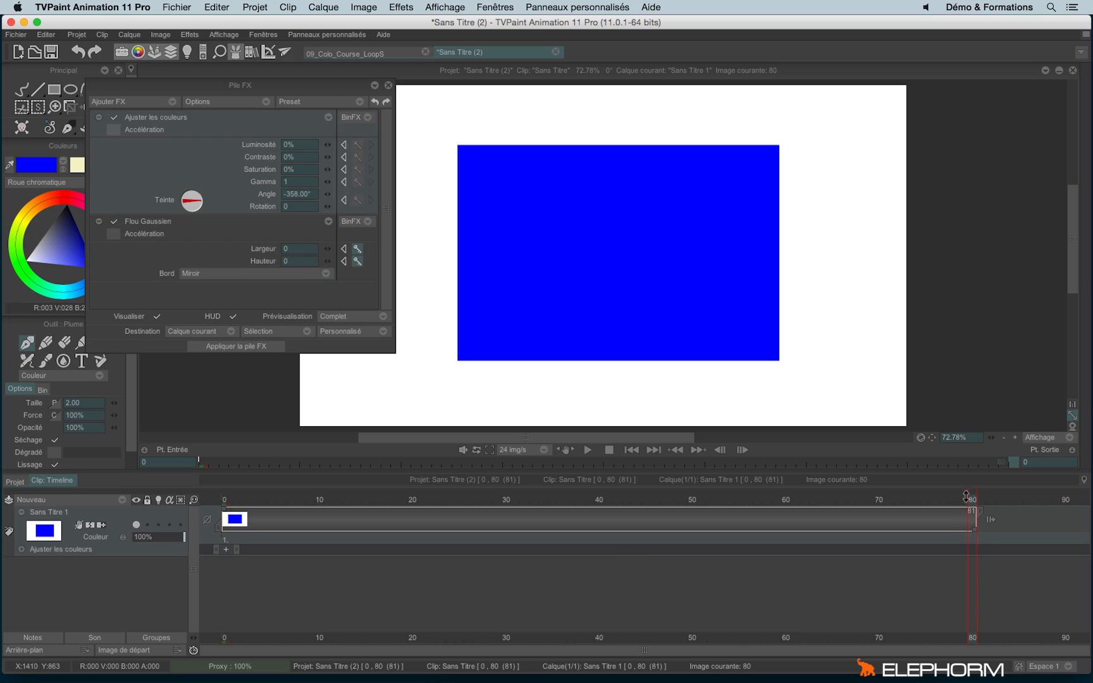
pyautogui.moveTo(323, 205); pyautogui.dragTo(332, 208)
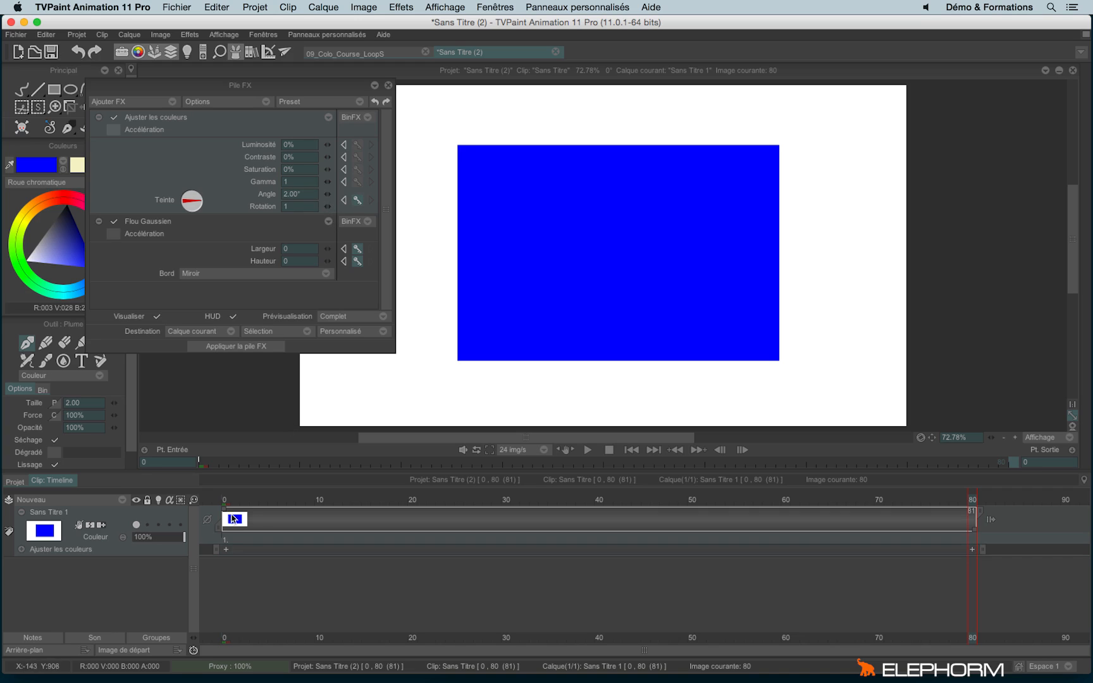
# Set the Teinte Angle to 0° at both frame 0 and frame 80, and return to frame 0 to check the animation.
pyautogui.moveTo(227, 504); pyautogui.dragTo(218, 546)
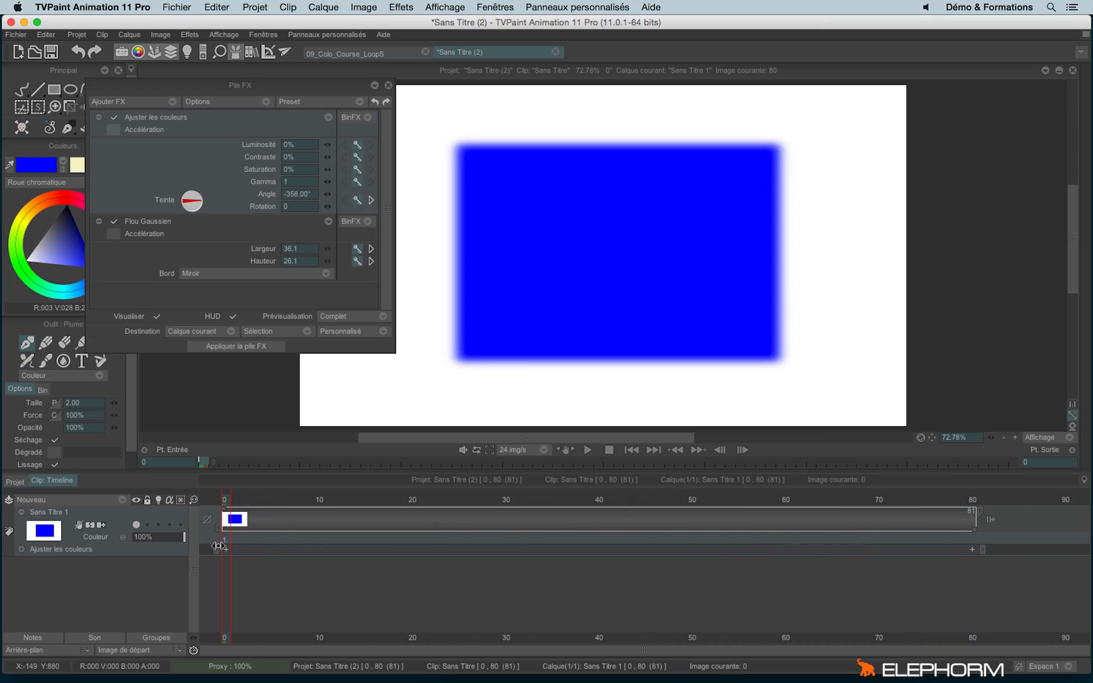
pyautogui.click(302, 196)
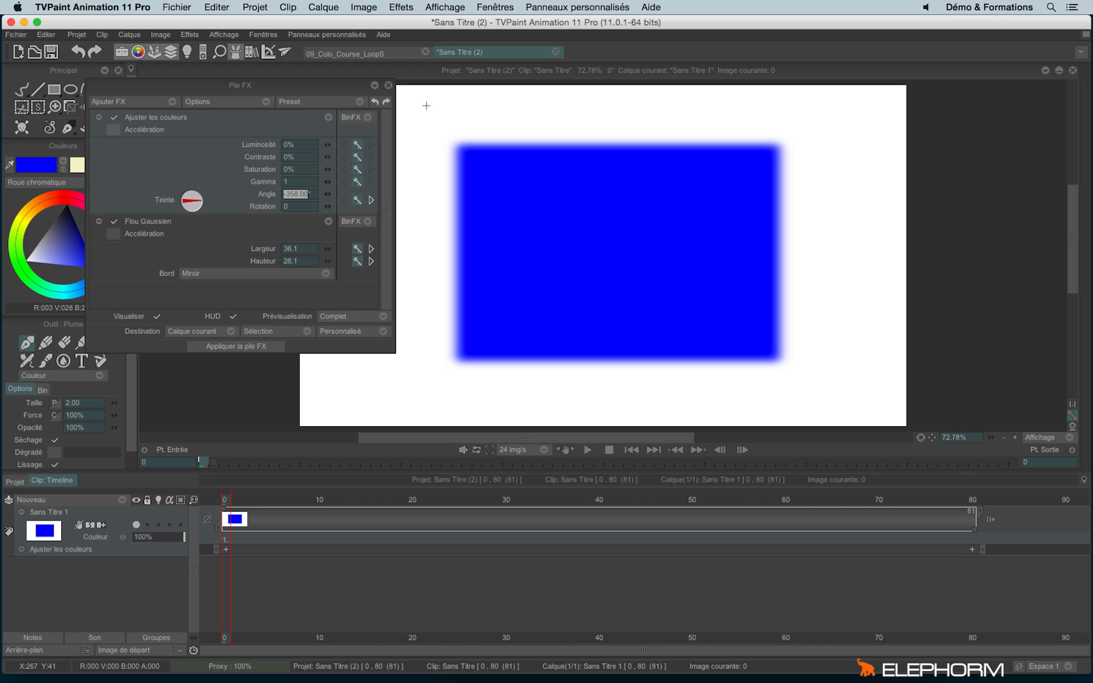
pyautogui.click(266, 260)
pyautogui.click(972, 554)
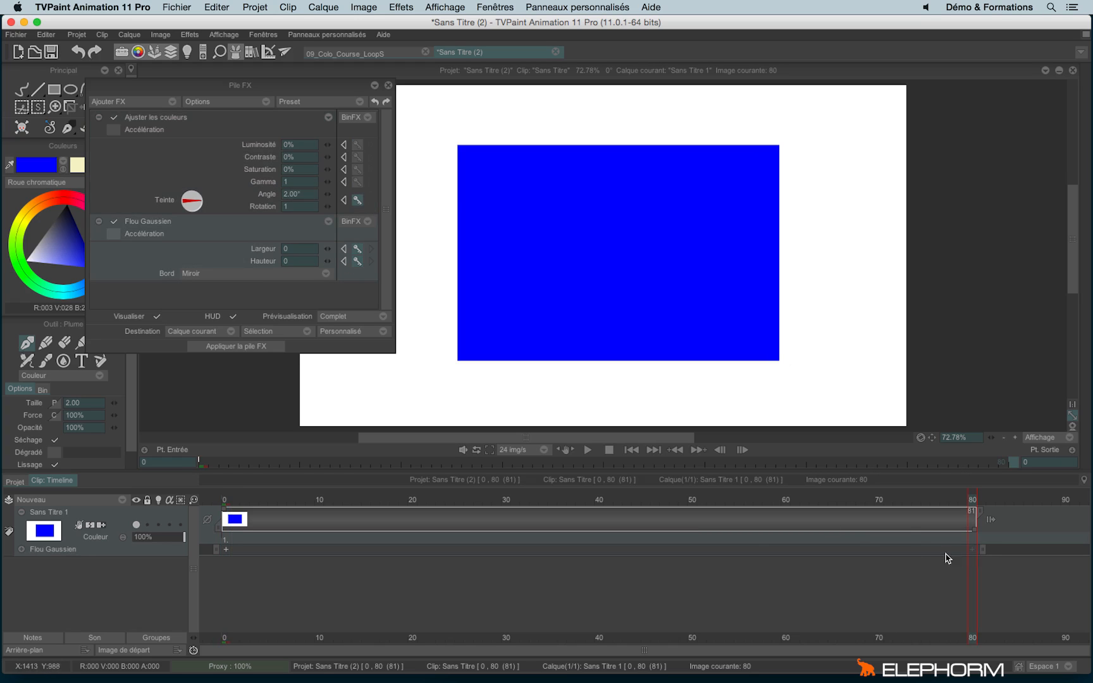
pyautogui.click(307, 204)
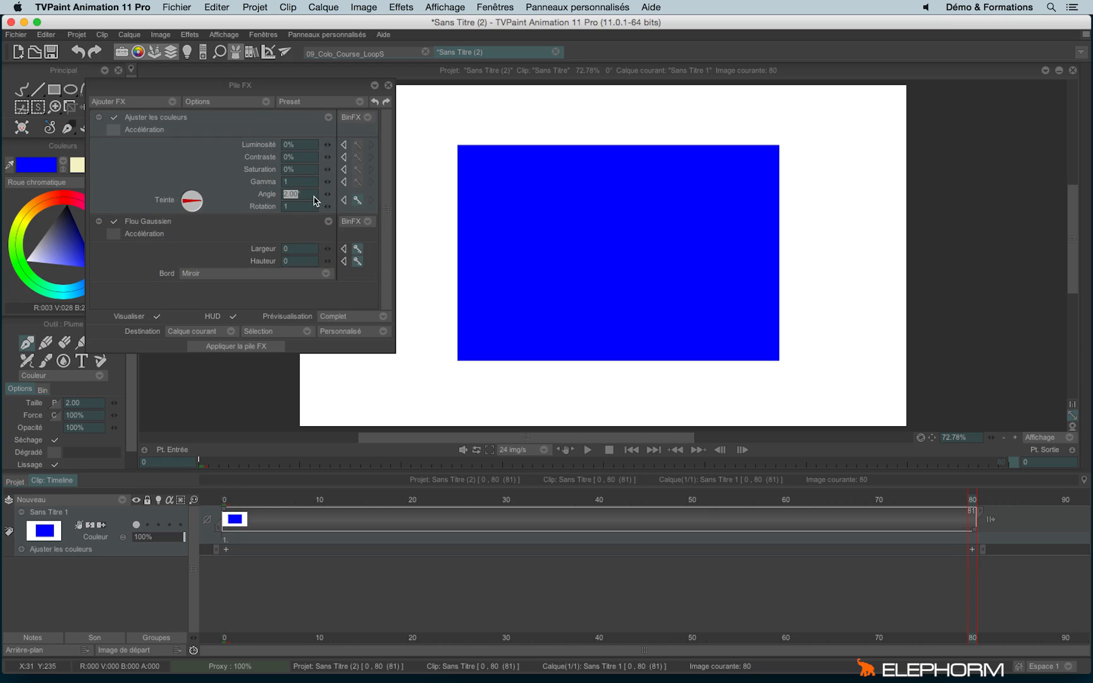
pyautogui.write('0')
pyautogui.press('Return')
pyautogui.moveTo(224, 504); pyautogui.dragTo(215, 609)
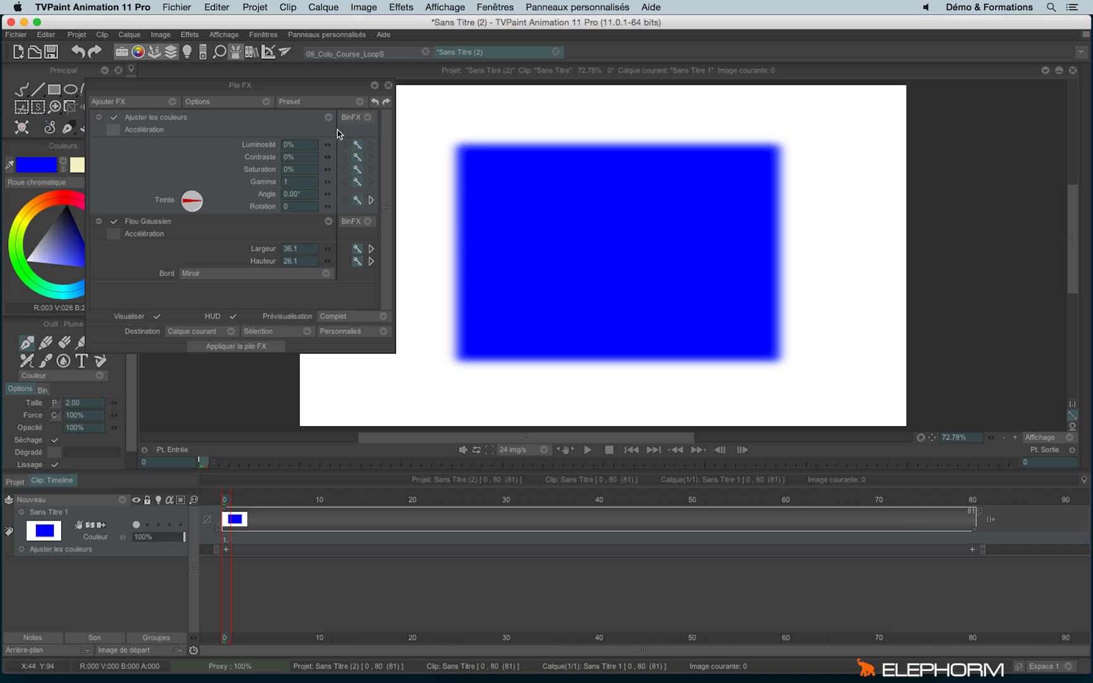
# Close the FX stack and choose a bright red as the main drawing colour.
pyautogui.click(388, 86)
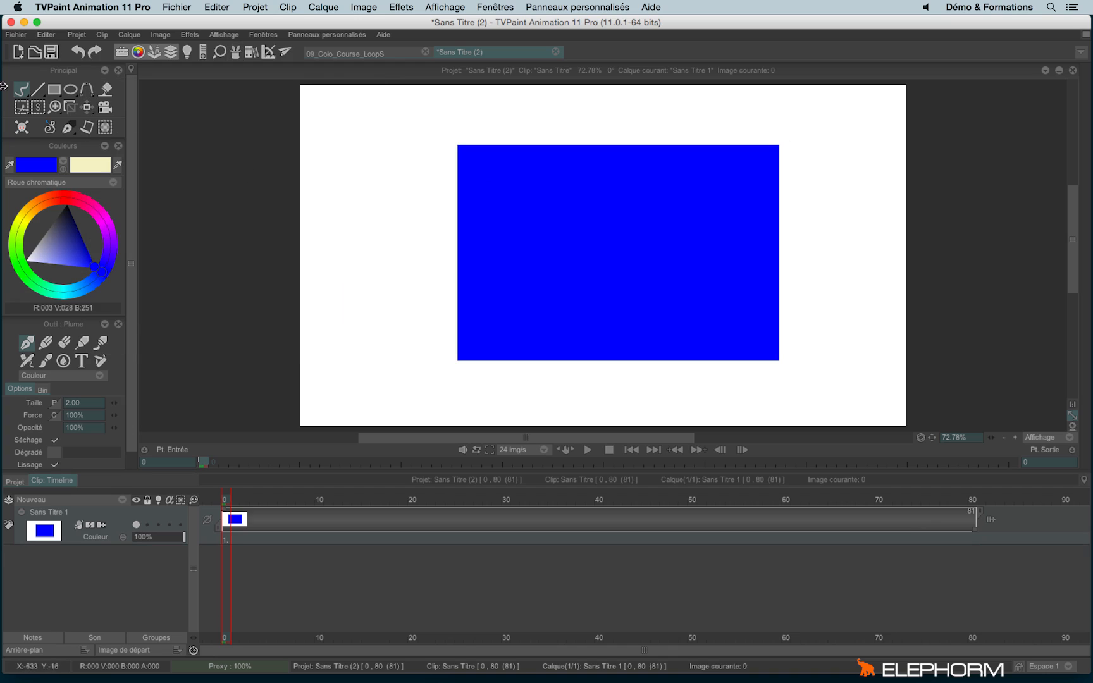
pyautogui.click(68, 198)
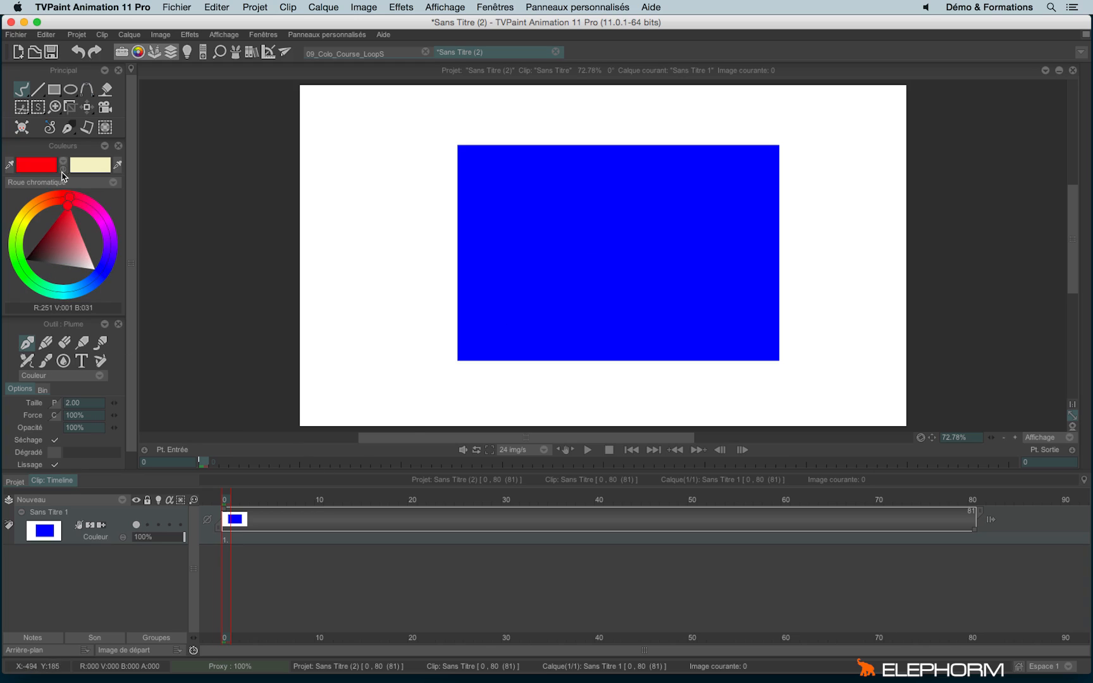
# Choose yellow as the drawing colour and sketch a smiley face with two circular eyes and a mouth inside the blue rectangle.
pyautogui.click(63, 163)
pyautogui.moveTo(70, 237); pyautogui.dragTo(33, 224)
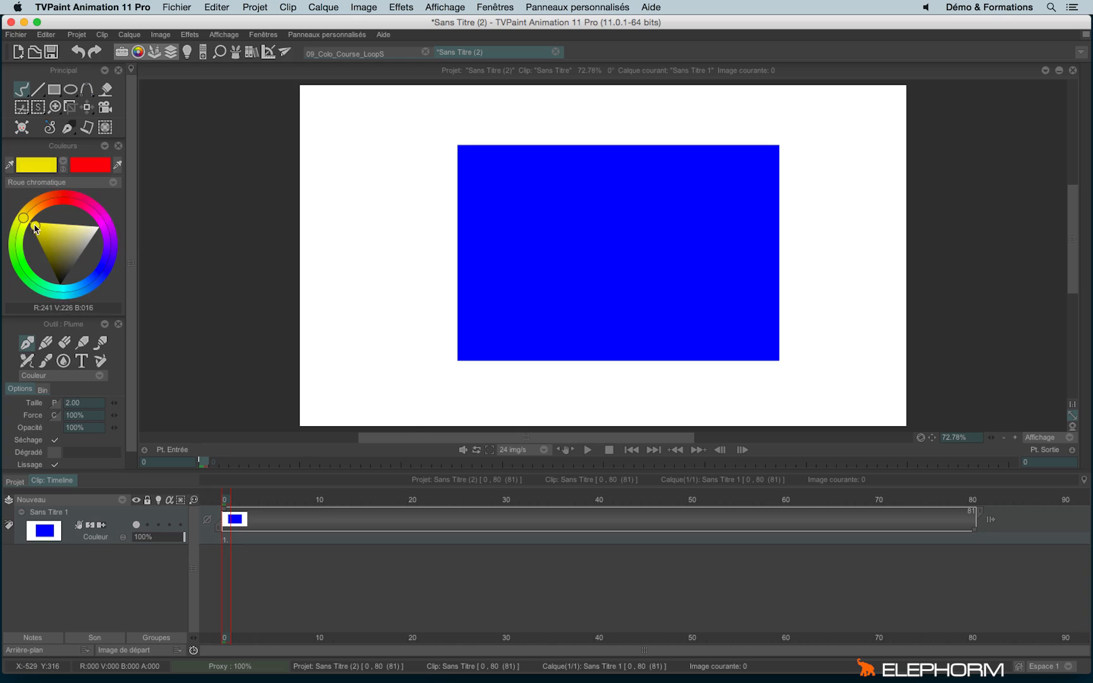
pyautogui.moveTo(571, 215)
pyautogui.mouseDown()
pyautogui.moveTo(565, 222)
pyautogui.moveTo(573, 211)
pyautogui.mouseUp()
pyautogui.moveTo(640, 210)
pyautogui.mouseDown()
pyautogui.moveTo(636, 228)
pyautogui.moveTo(642, 213)
pyautogui.mouseUp()
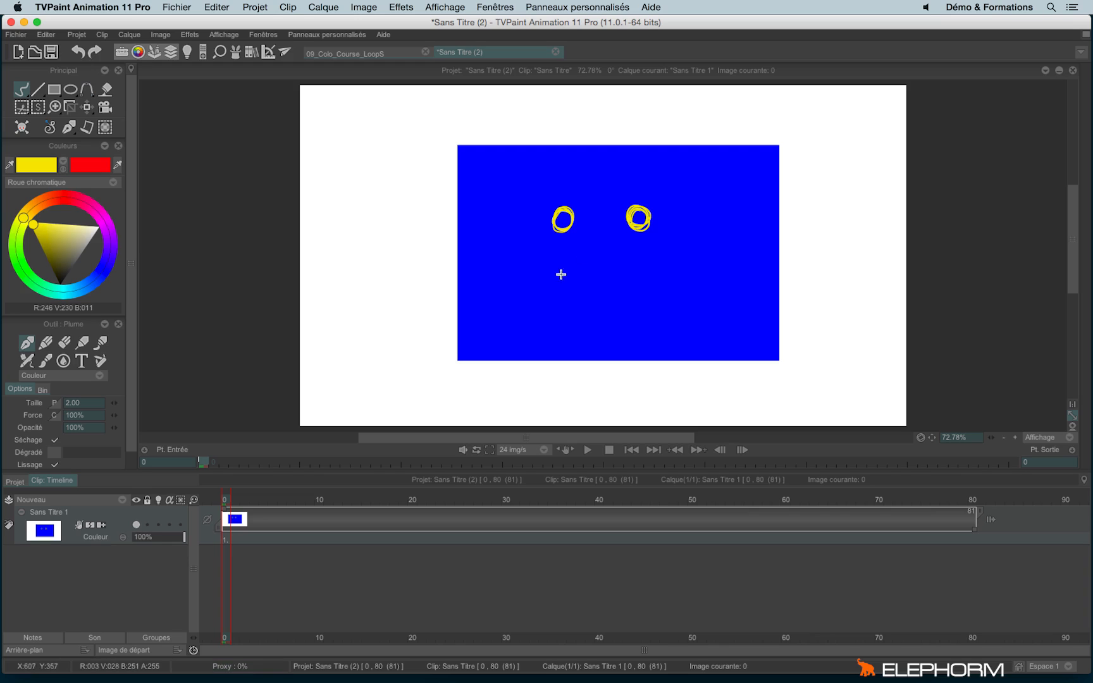
pyautogui.moveTo(518, 259)
pyautogui.mouseDown()
pyautogui.moveTo(526, 294)
pyautogui.moveTo(672, 276)
pyautogui.moveTo(674, 265)
pyautogui.moveTo(642, 304)
pyautogui.moveTo(534, 285)
pyautogui.moveTo(531, 258)
pyautogui.moveTo(521, 282)
pyautogui.moveTo(529, 261)
pyautogui.moveTo(525, 274)
pyautogui.moveTo(523, 256)
pyautogui.moveTo(501, 272)
pyautogui.mouseUp()
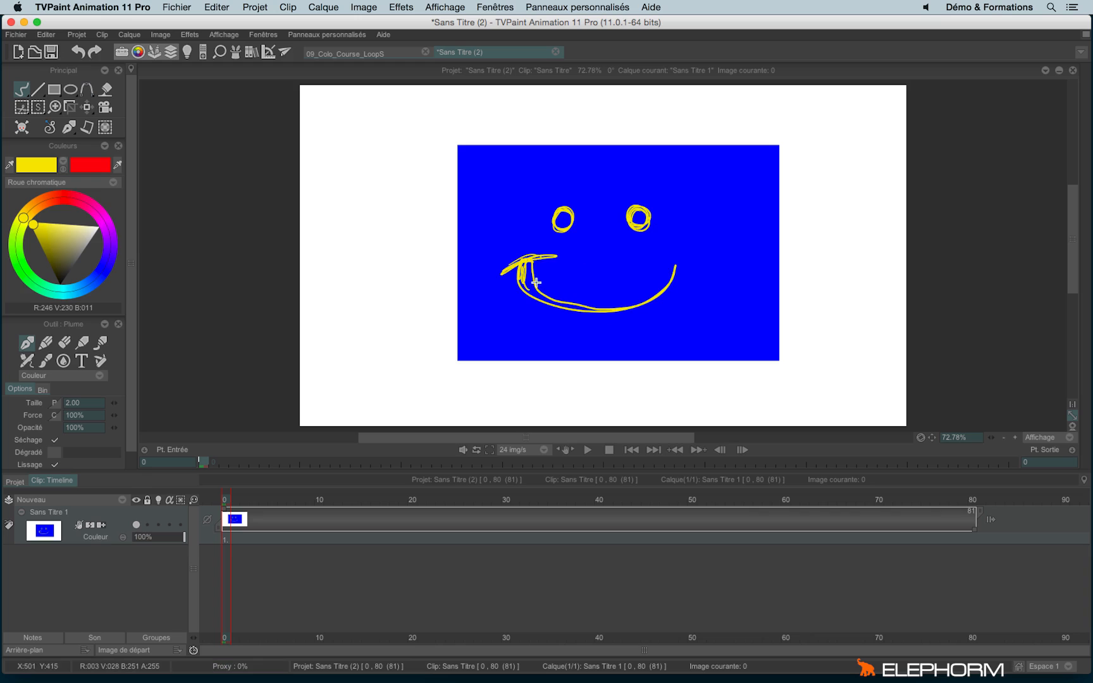
# Reopen the FX stack and examine the Destination choices for layers and instances, keeping Calque courant and Sélection.
pyautogui.click(235, 53)
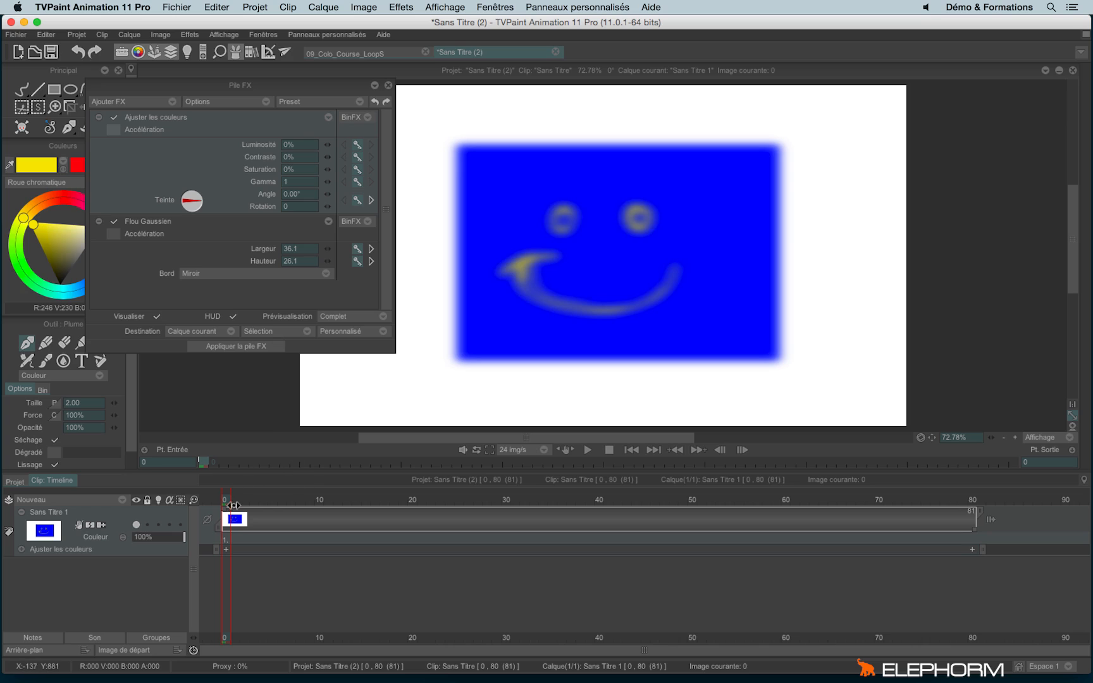
pyautogui.moveTo(229, 502)
pyautogui.mouseDown()
pyautogui.moveTo(939, 500)
pyautogui.moveTo(282, 501)
pyautogui.moveTo(226, 492)
pyautogui.mouseUp()
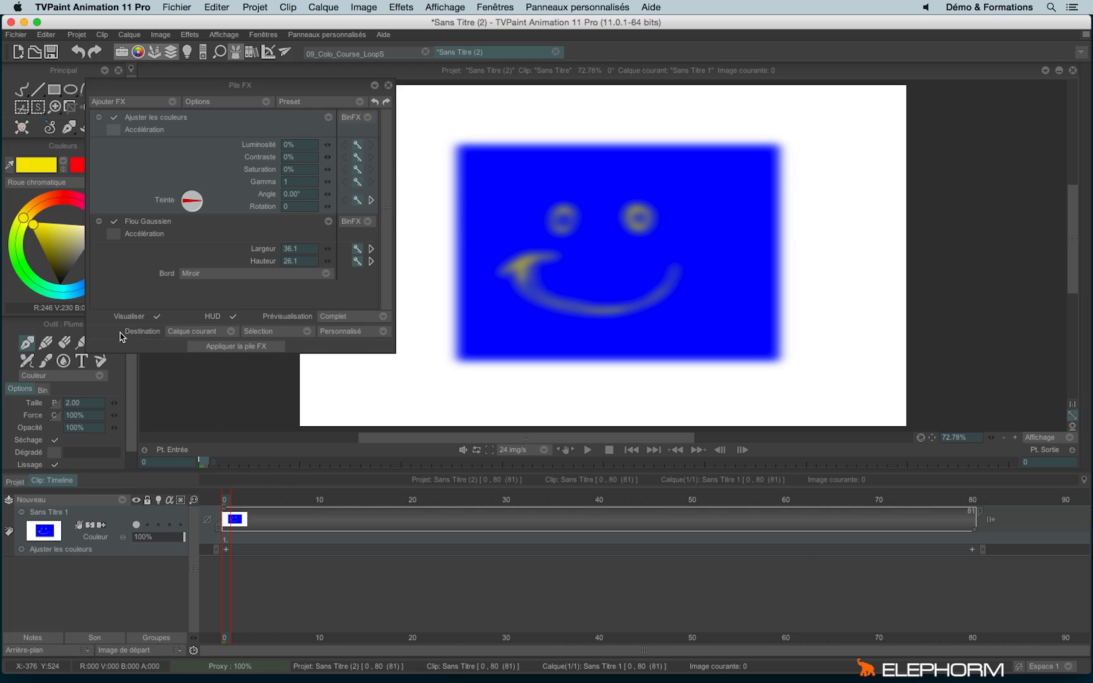
pyautogui.click(189, 334)
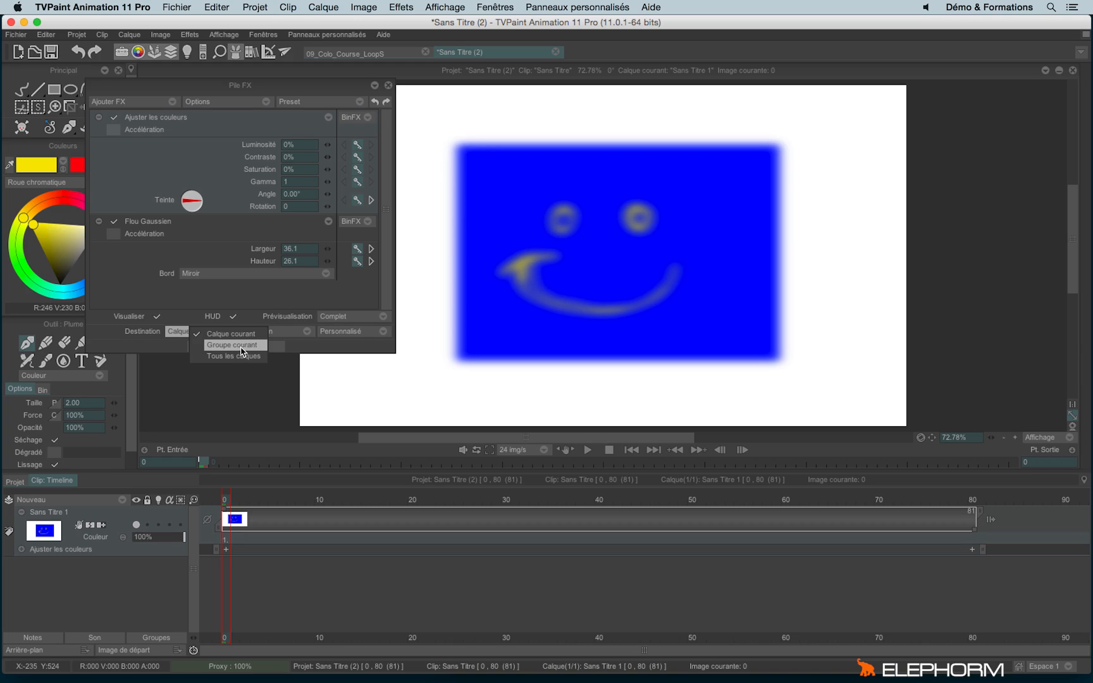
pyautogui.click(166, 346)
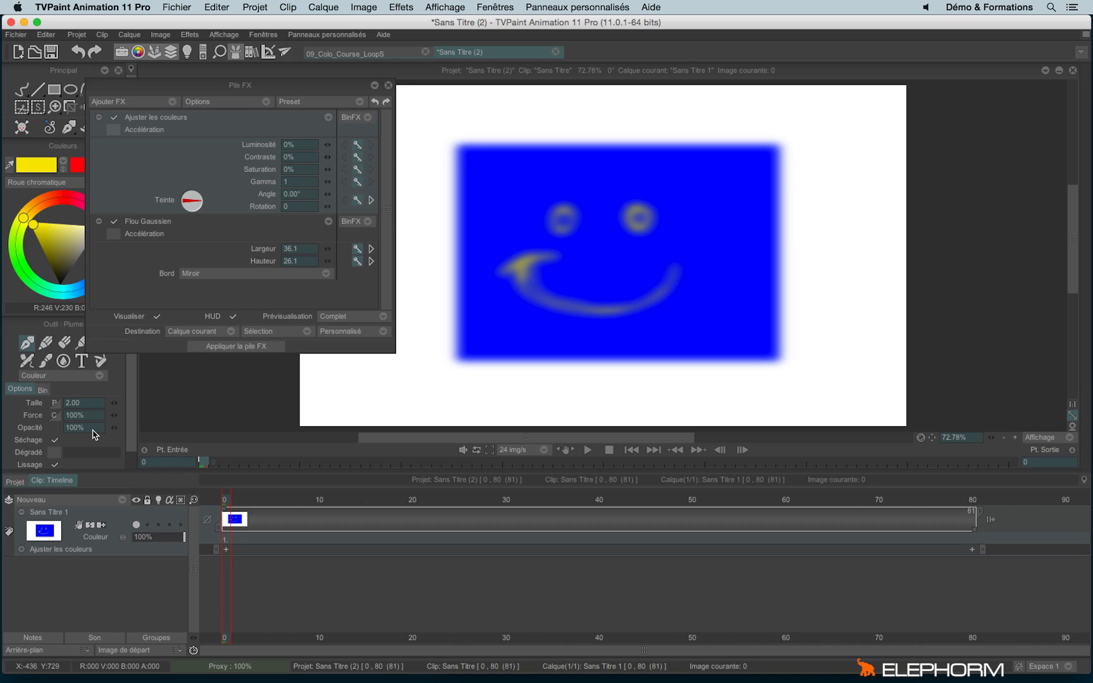
pyautogui.click(193, 332)
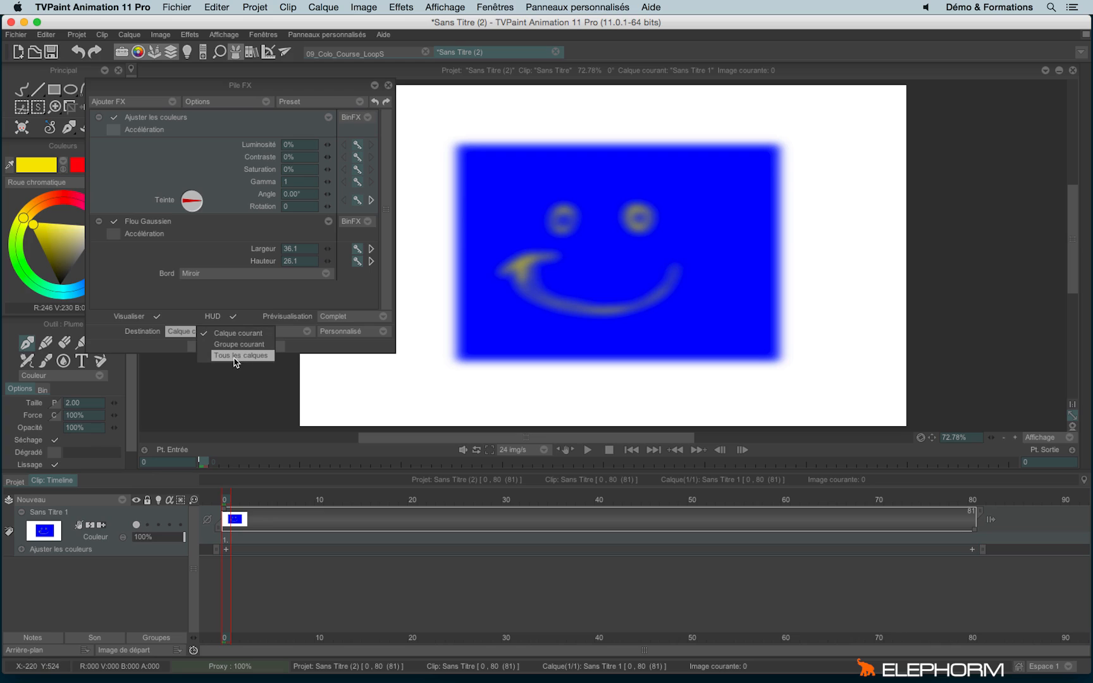
pyautogui.click(194, 410)
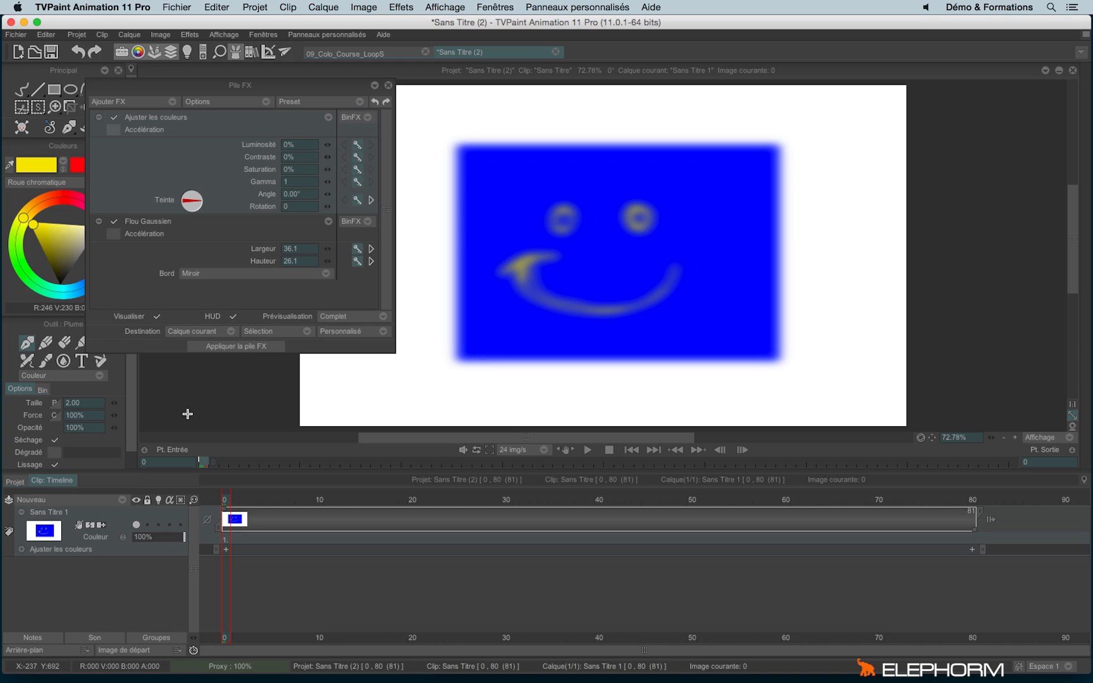
pyautogui.click(250, 331)
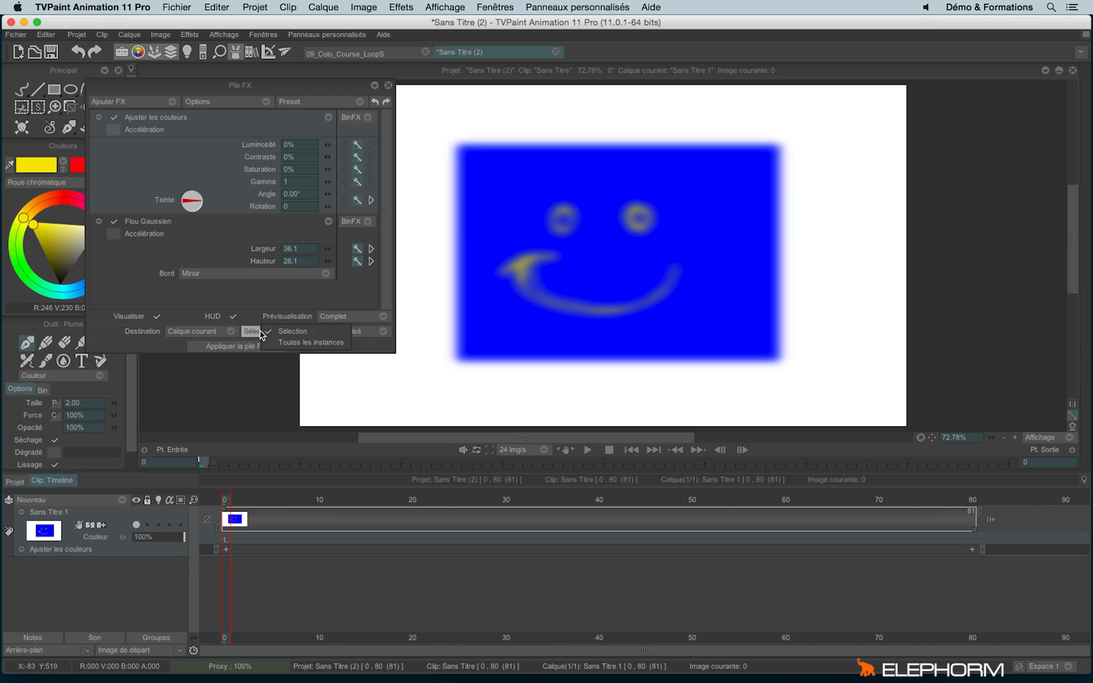
pyautogui.click(301, 334)
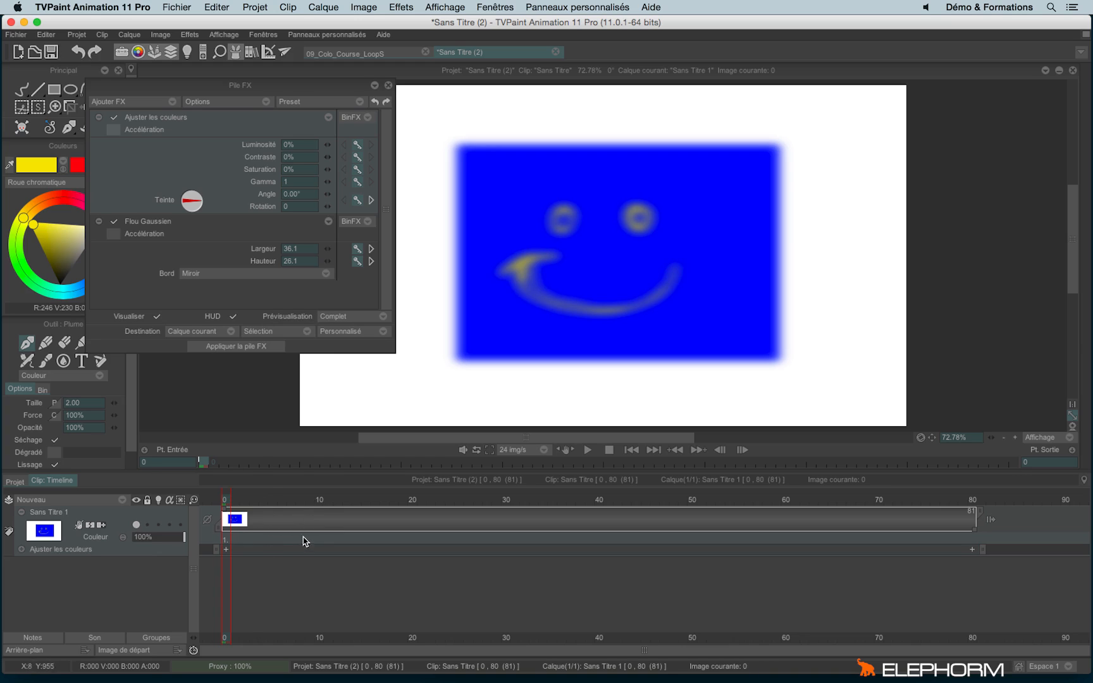
# Set the FX stack's destination range to Toutes les instances, and move to frame 30.
pyautogui.moveTo(305, 539); pyautogui.dragTo(501, 539)
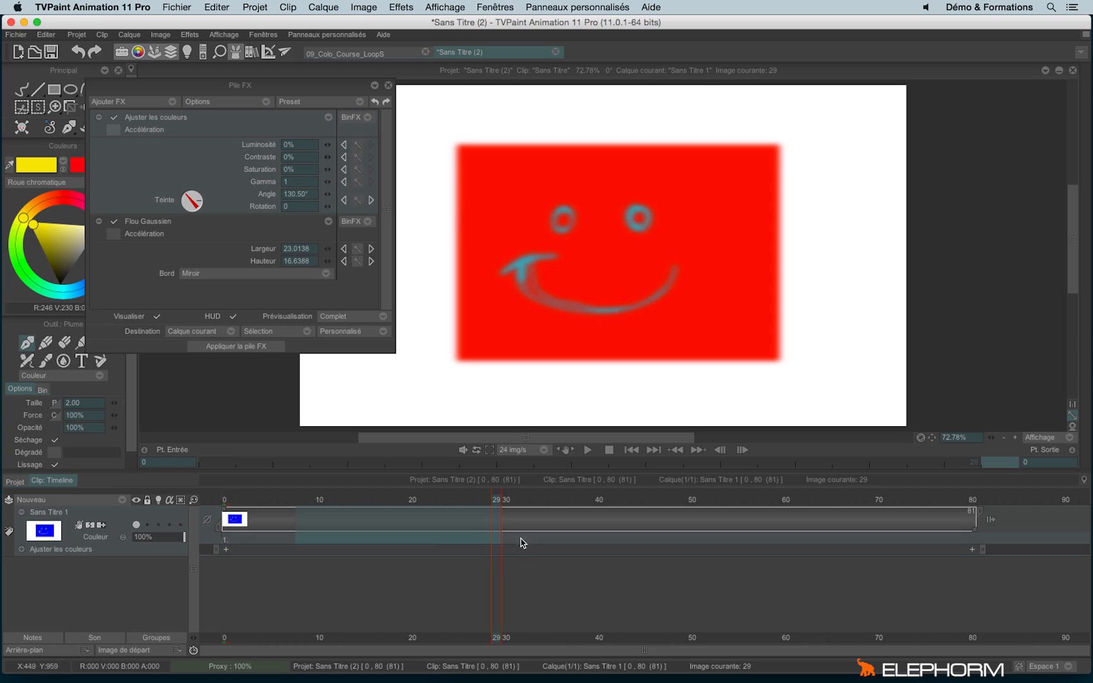
pyautogui.click(273, 332)
pyautogui.click(289, 342)
pyautogui.click(506, 537)
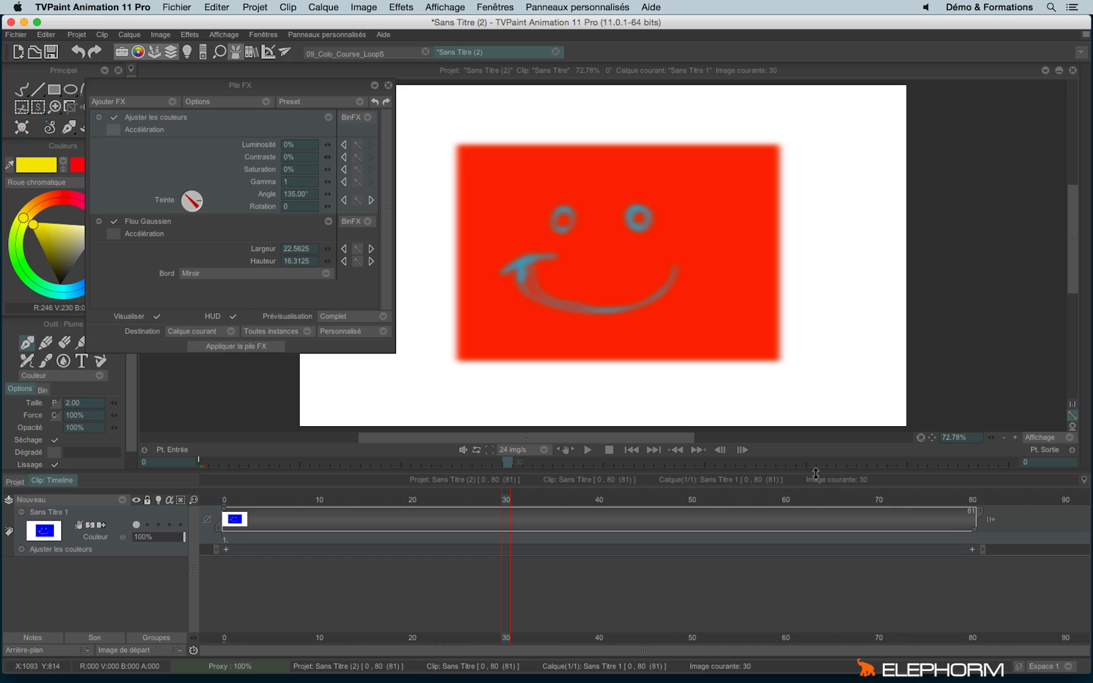
# Set the FX stack's application mode to Appliquer sur les images, and close the stack.
pyautogui.click(334, 338)
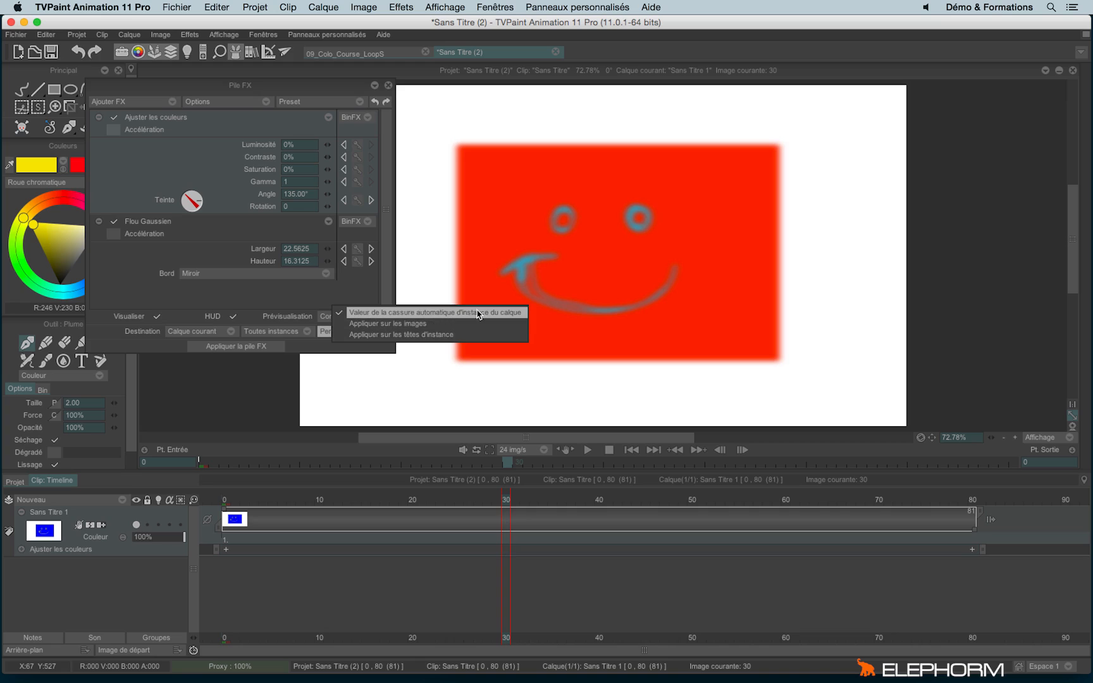
pyautogui.click(388, 324)
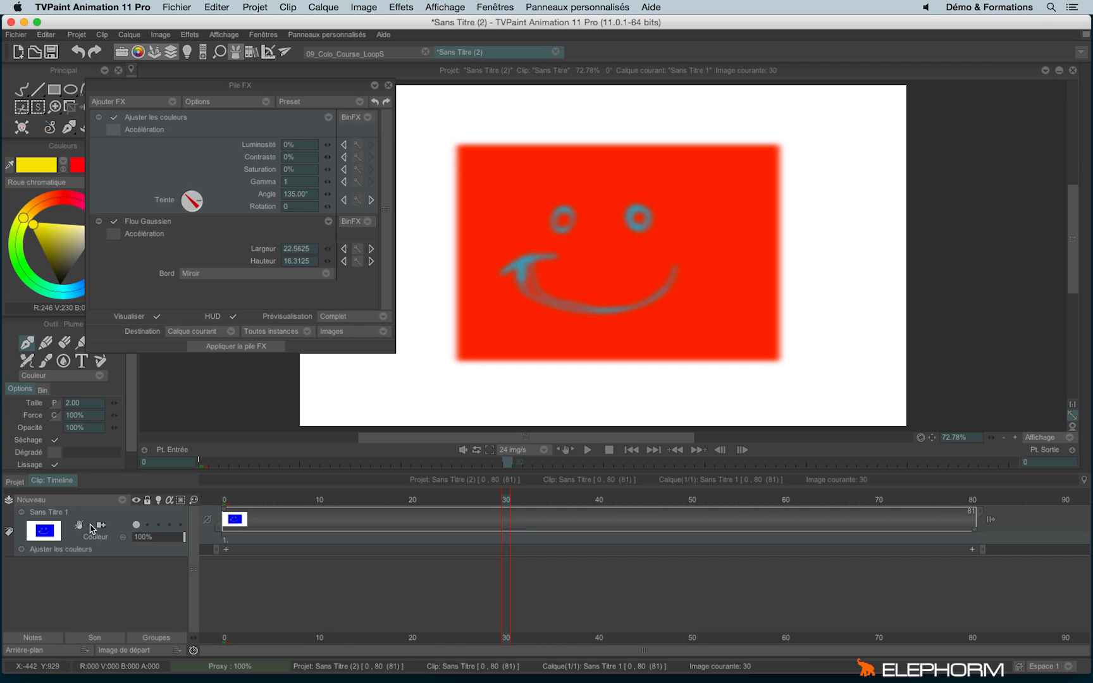
pyautogui.click(342, 331)
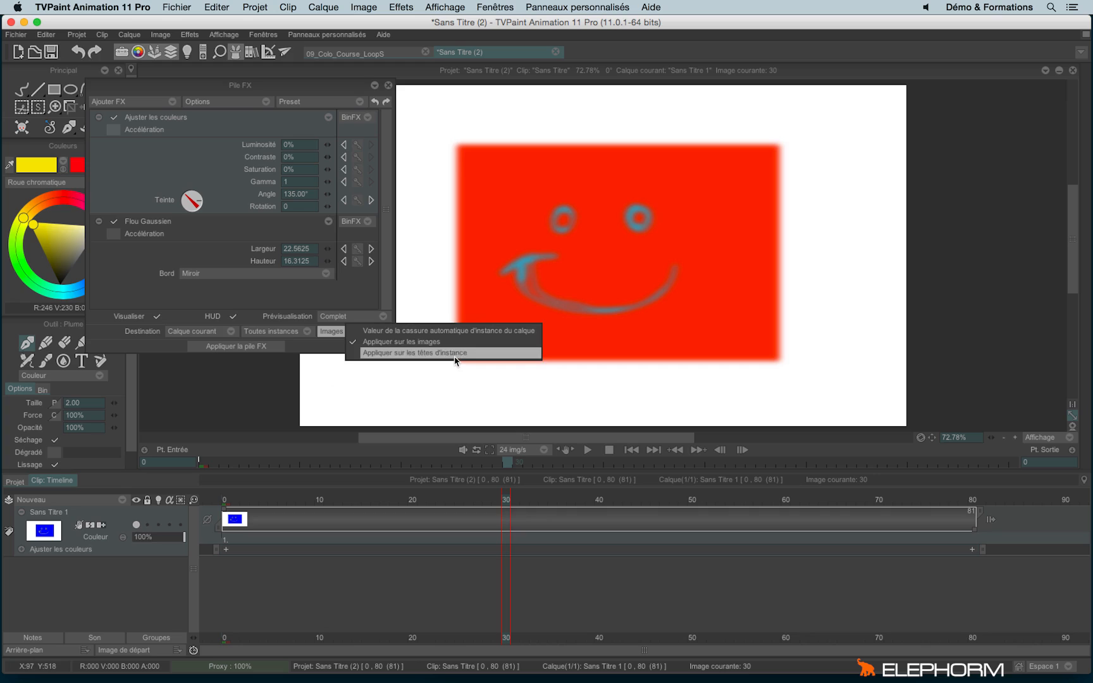
pyautogui.click(326, 411)
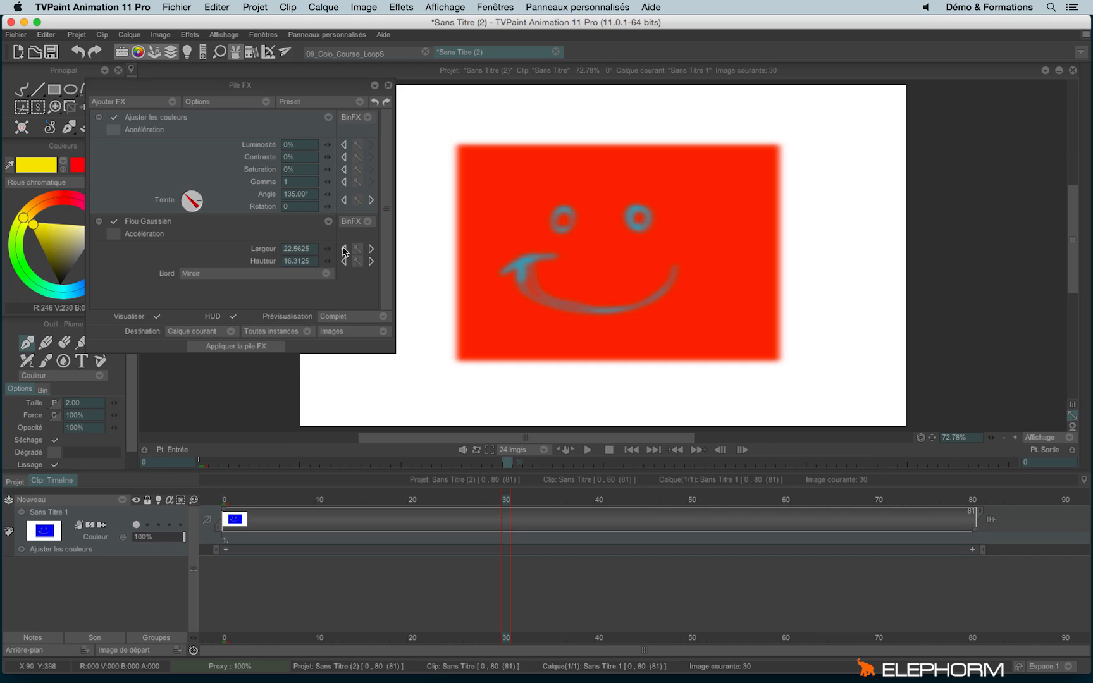
pyautogui.click(389, 85)
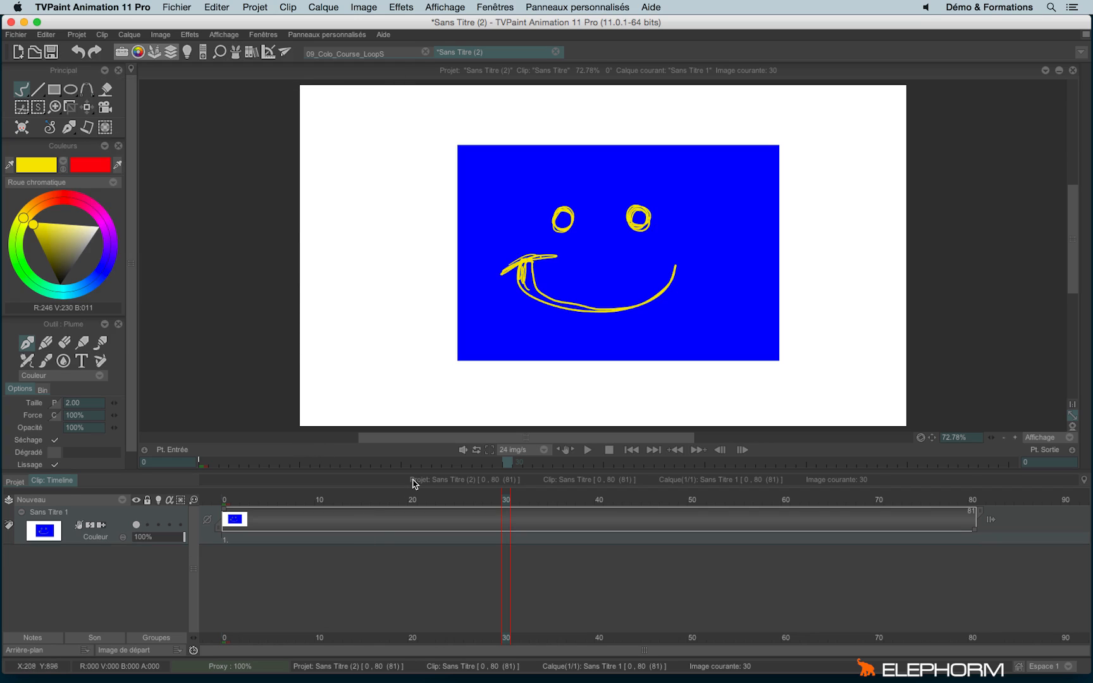
# Go back to frame 14 and start a new instance of the drawing there.
pyautogui.press('Left')
pyautogui.press('Left')
pyautogui.press('Left')
pyautogui.press('Left')
pyautogui.press('Left')
pyautogui.press('Left')
pyautogui.press('Left')
pyautogui.press('Left')
pyautogui.press('Left')
pyautogui.press('Left')
pyautogui.press('Left')
pyautogui.press('Left')
pyautogui.press('Left')
pyautogui.press('Left')
pyautogui.press('Left')
pyautogui.press('Left')
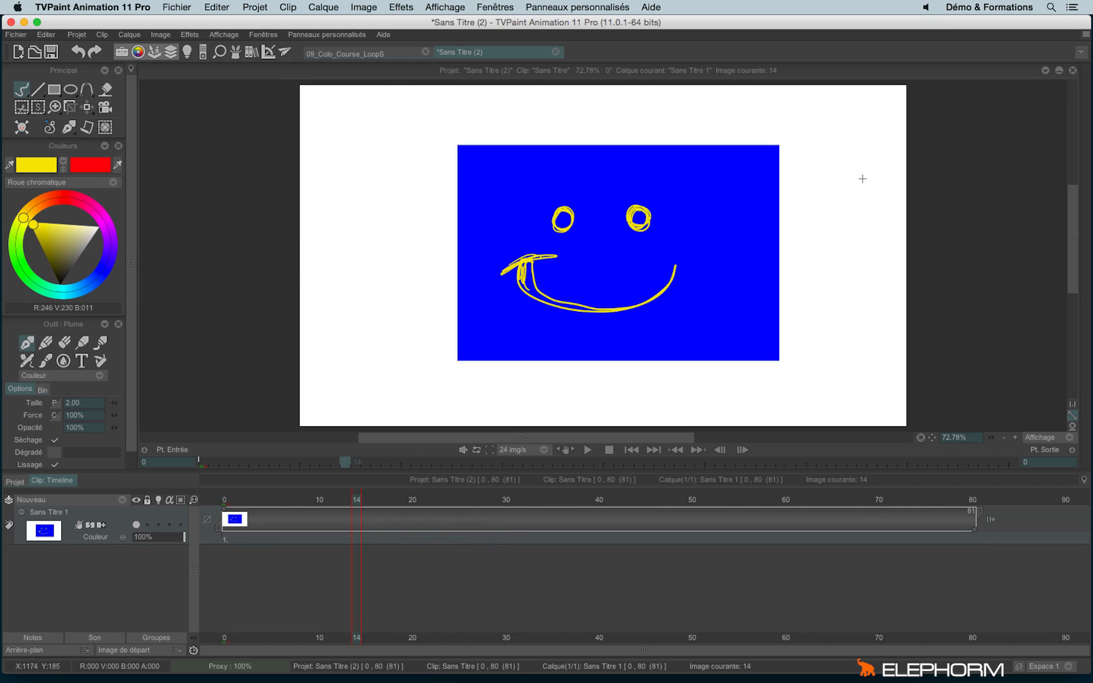
pyautogui.press('d')
# Advance to frame 30 and start a third instance of the drawing there.
pyautogui.press('Right')
pyautogui.press('Right')
pyautogui.press('Right')
pyautogui.press('Right')
pyautogui.press('Right')
pyautogui.press('Right')
pyautogui.press('Right')
pyautogui.press('Right')
pyautogui.press('Right')
pyautogui.press('Right')
pyautogui.press('Right')
pyautogui.press('Right')
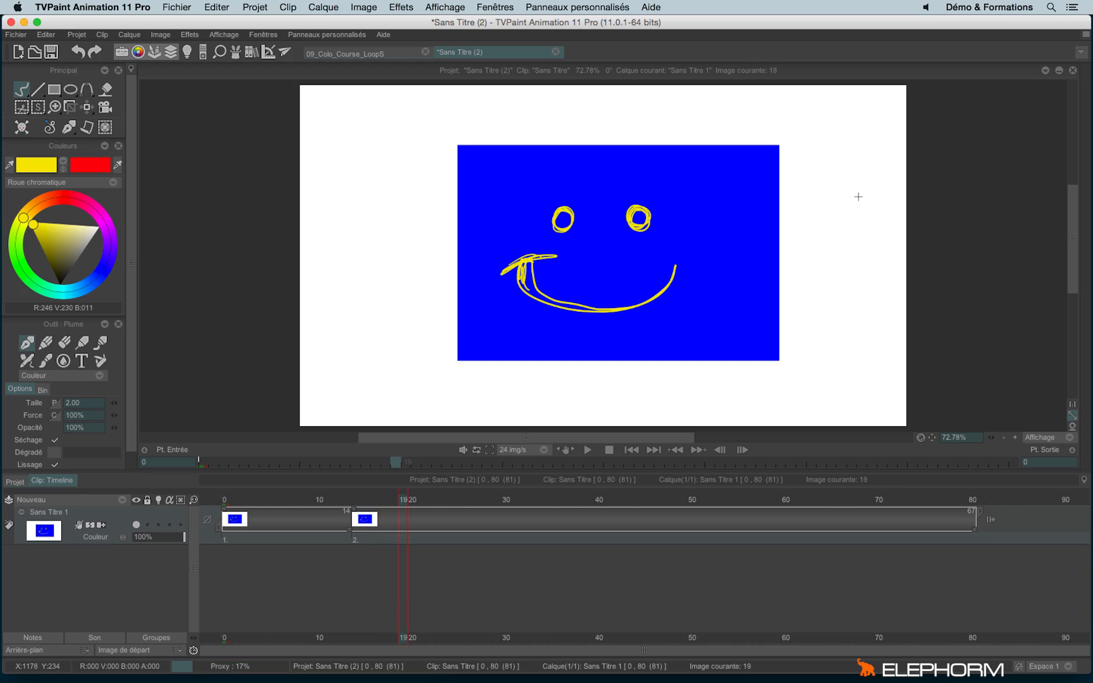
pyautogui.press('Right')
pyautogui.press('Right')
pyautogui.press('Right')
pyautogui.press('Right')
pyautogui.press('d')
# Advance to frame 40 and start a fourth instance of the drawing there.
pyautogui.press('Right')
pyautogui.press('Right')
pyautogui.press('Right')
pyautogui.press('Right')
pyautogui.press('Right')
pyautogui.press('Right')
pyautogui.press('Right')
pyautogui.press('Right')
pyautogui.press('Right')
pyautogui.press('Right')
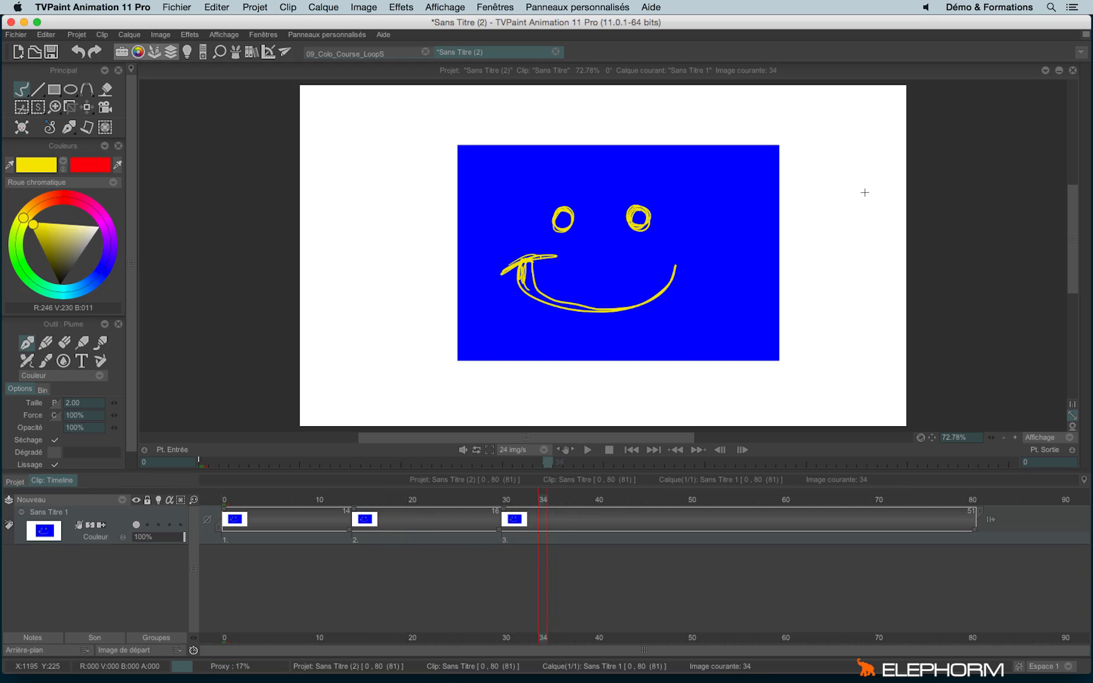
pyautogui.press('d')
# Advance to frame 58 and start a fifth instance of the drawing there.
pyautogui.press('Right')
pyautogui.press('Right')
pyautogui.press('Right')
pyautogui.press('Right')
pyautogui.press('Right')
pyautogui.press('Right')
pyautogui.press('Right')
pyautogui.press('Right')
pyautogui.press('Right')
pyautogui.press('Right')
pyautogui.press('Right')
pyautogui.press('Right')
pyautogui.press('Right')
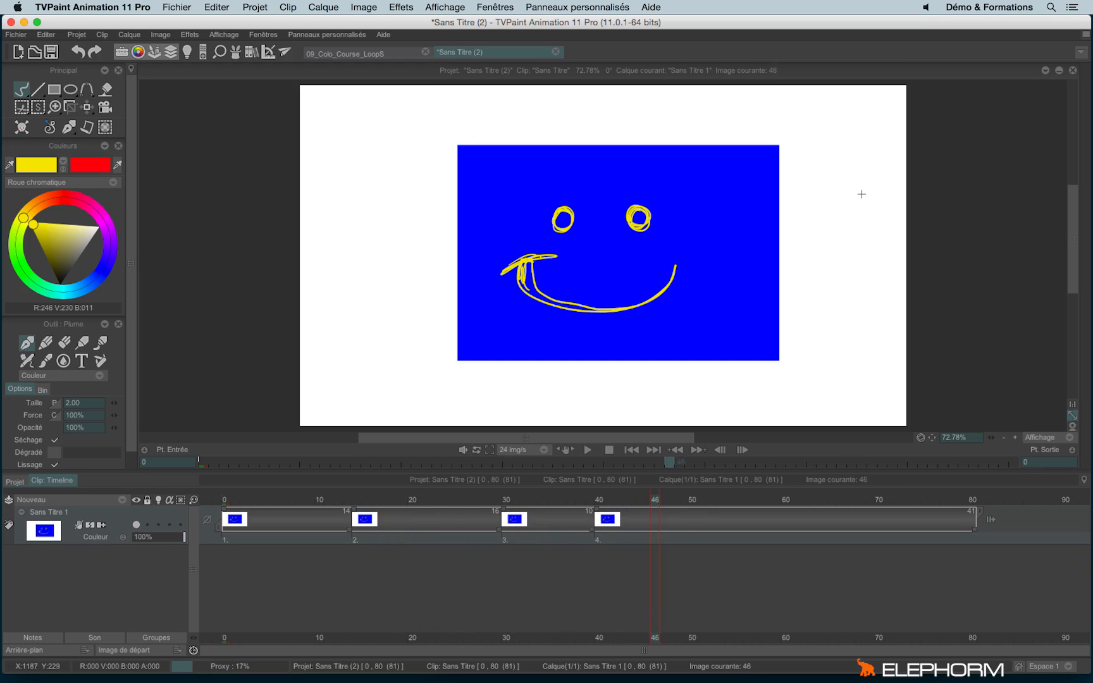
pyautogui.press('Right')
pyautogui.press('Right')
pyautogui.press('Right')
pyautogui.press('Right')
pyautogui.press('Right')
pyautogui.press('d')
# Advance to frame 71 and start a sixth instance of the drawing there.
pyautogui.press('Right')
pyautogui.press('Right')
pyautogui.press('Right')
pyautogui.press('Right')
pyautogui.press('Right')
pyautogui.press('Right')
pyautogui.press('Right')
pyautogui.press('Right')
pyautogui.press('Right')
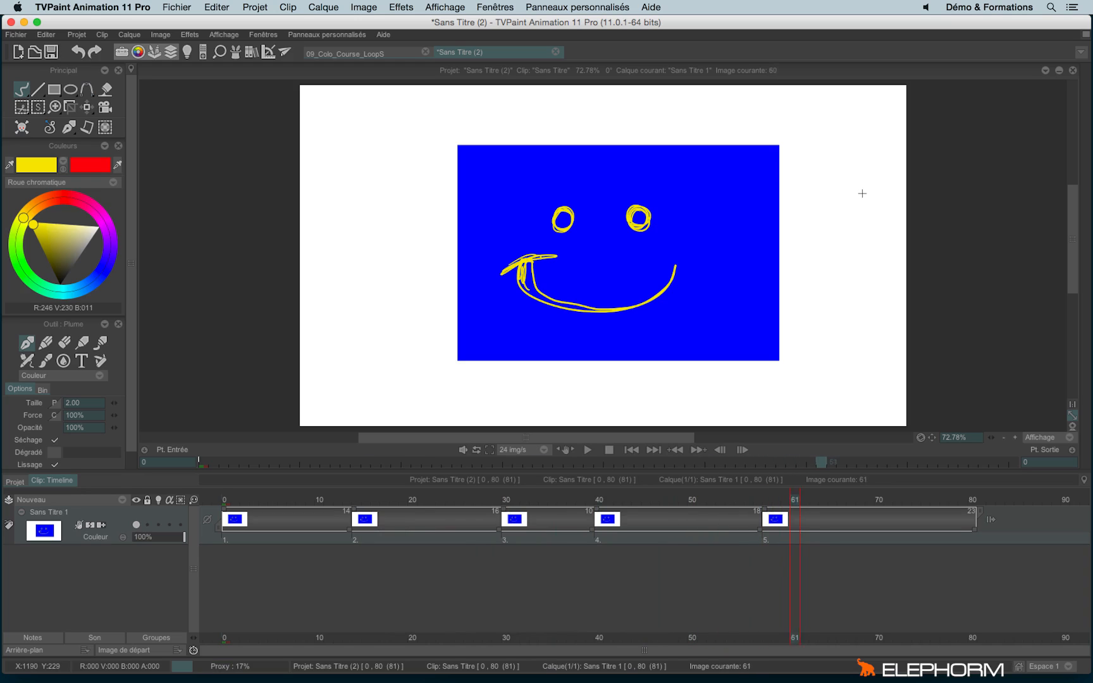
pyautogui.press('Right')
pyautogui.press('Right')
pyautogui.press('Right')
pyautogui.press('Right')
pyautogui.press('d')
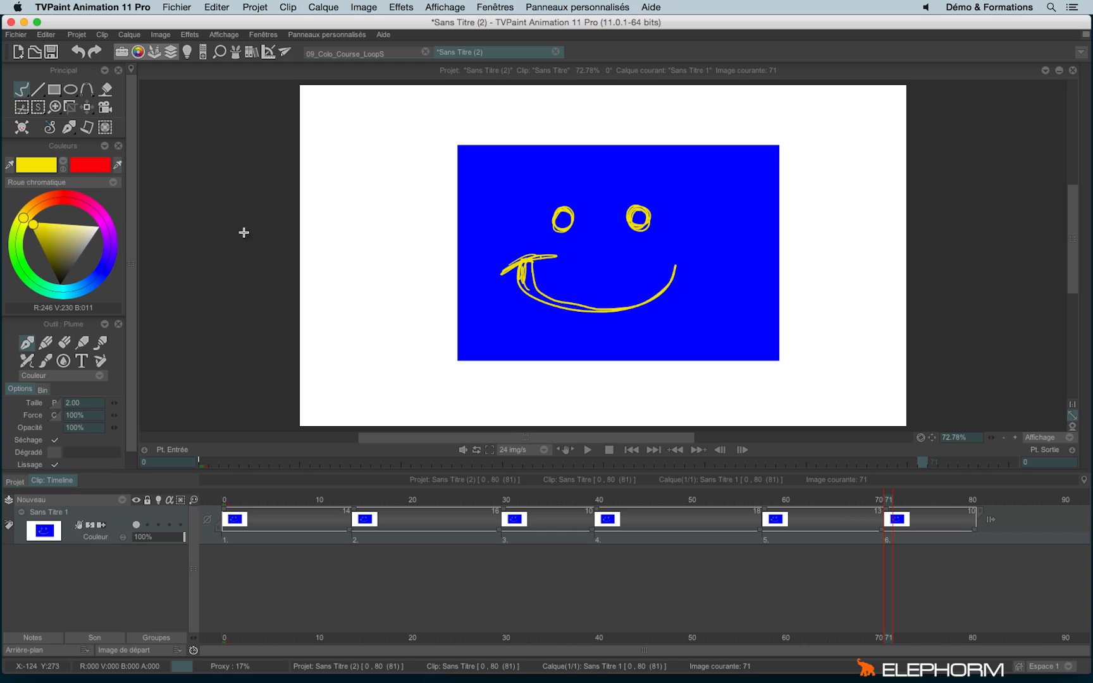
# Reopen the FX stack and scrub through the timeline to preview the animated blur and hue across the six instances.
pyautogui.moveTo(892, 499)
pyautogui.mouseDown()
pyautogui.moveTo(541, 512)
pyautogui.moveTo(834, 519)
pyautogui.moveTo(393, 528)
pyautogui.mouseUp()
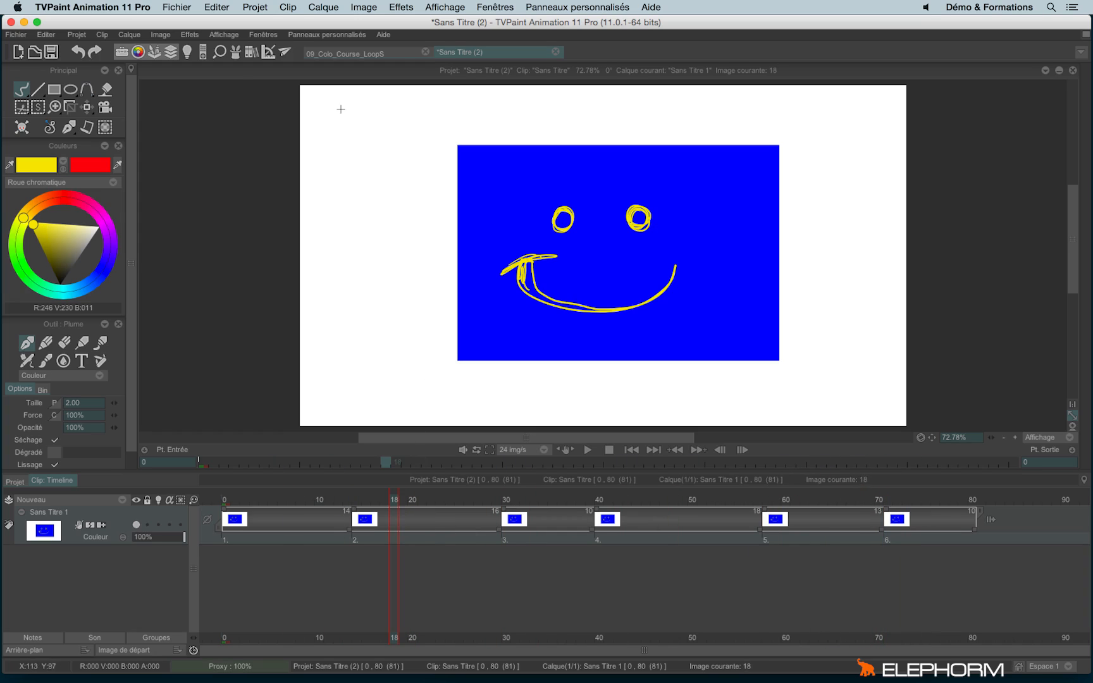
pyautogui.click(235, 52)
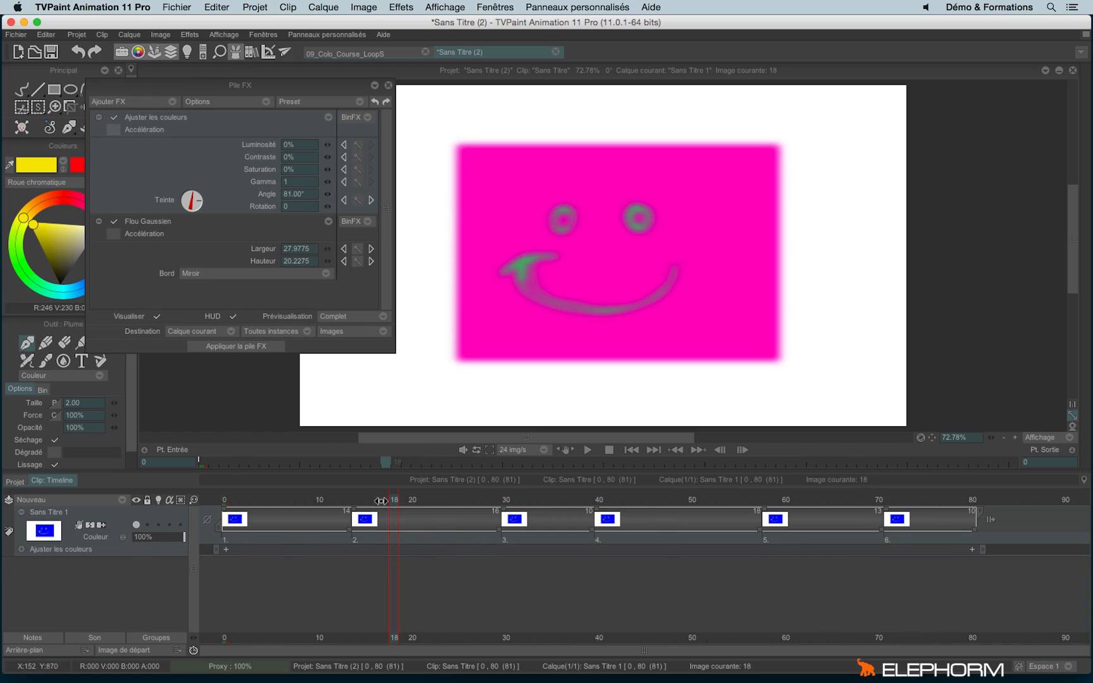
pyautogui.moveTo(253, 500); pyautogui.dragTo(879, 472)
pyautogui.moveTo(674, 482); pyautogui.dragTo(290, 488)
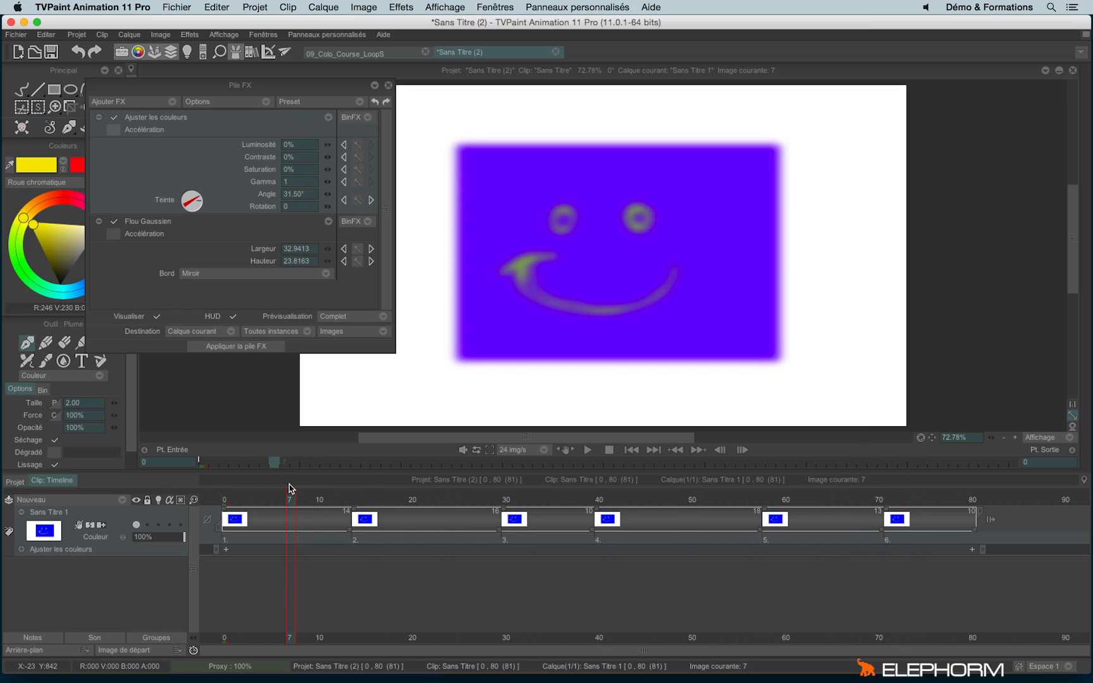
# Try applying the FX stack with the Appliquer sur les images mode, and undo the application.
pyautogui.click(334, 333)
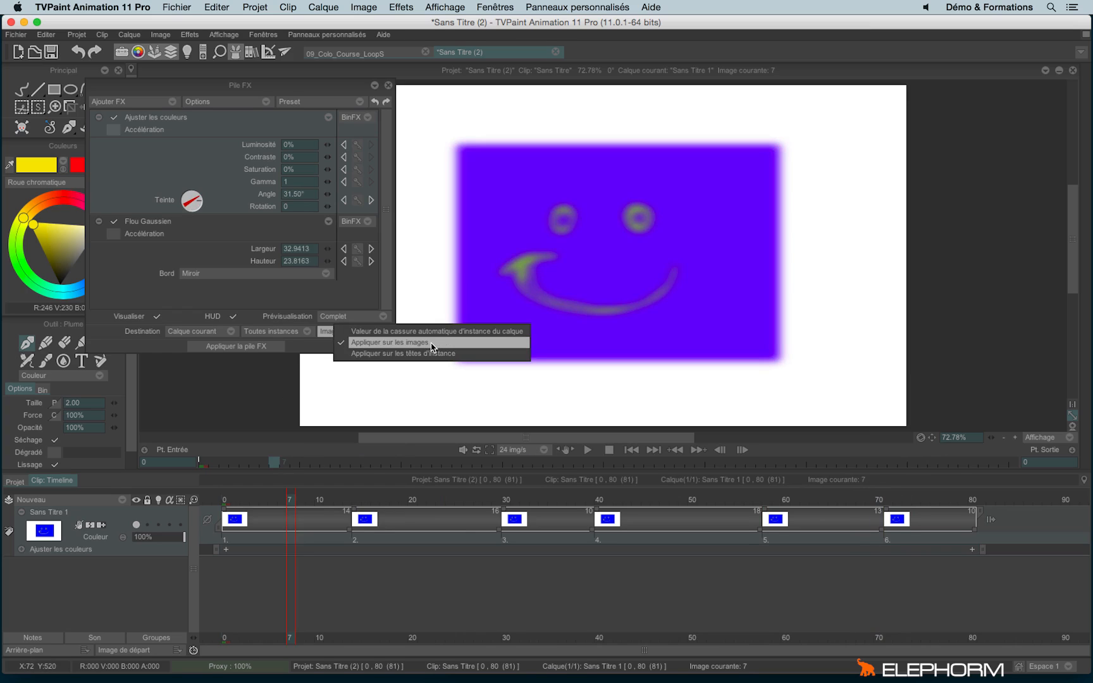
pyautogui.click(320, 350)
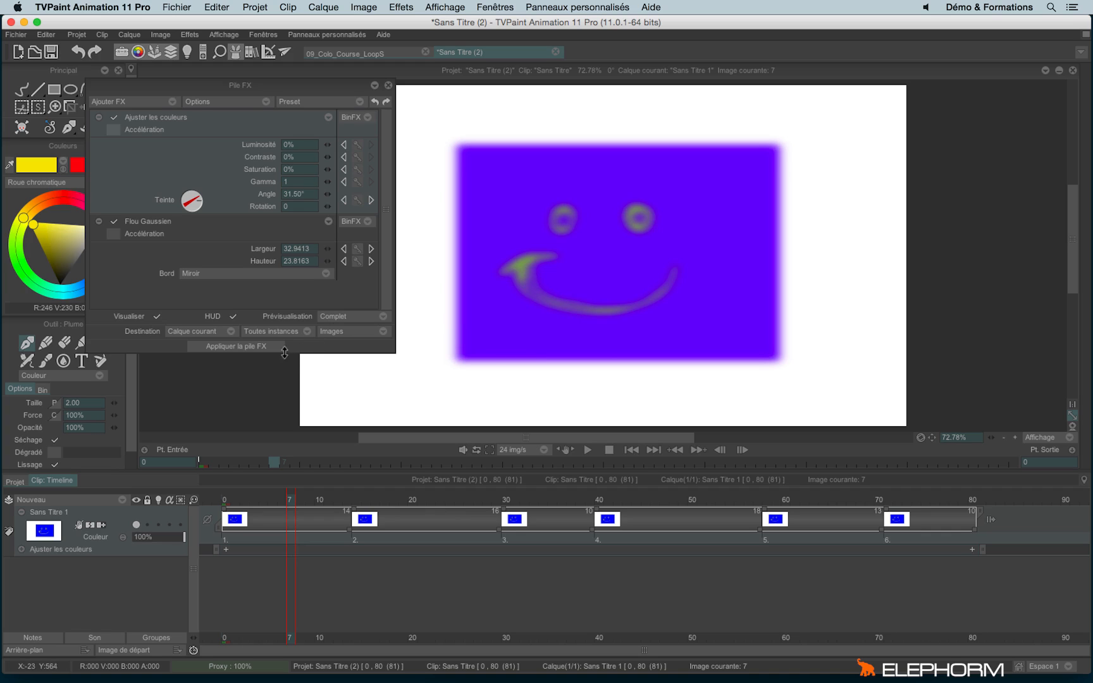
pyautogui.click(278, 347)
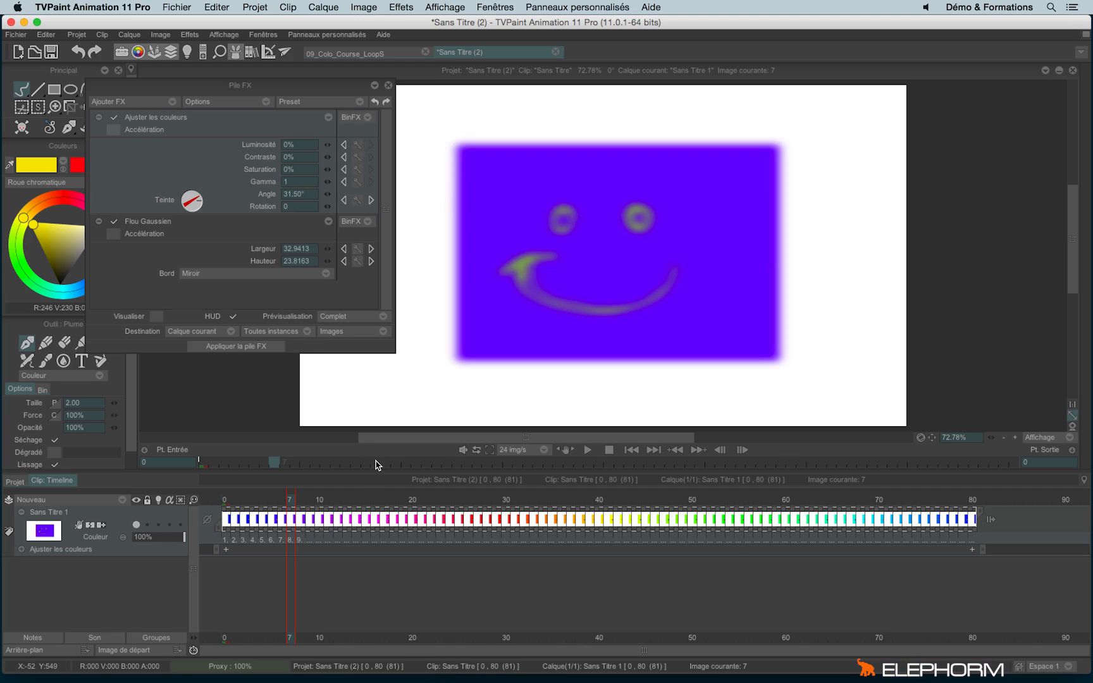
pyautogui.press('super+z')
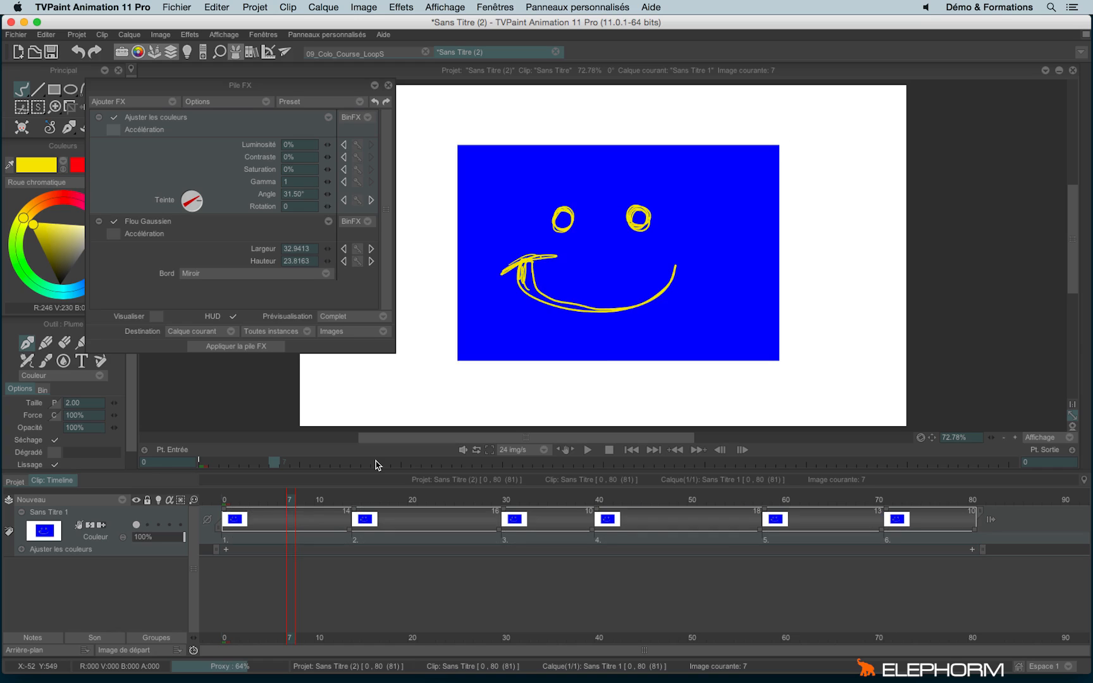
# Change the application mode to Appliquer sur les têtes d'instance and apply the FX stack to the layer.
pyautogui.click(342, 334)
pyautogui.click(361, 367)
pyautogui.click(252, 348)
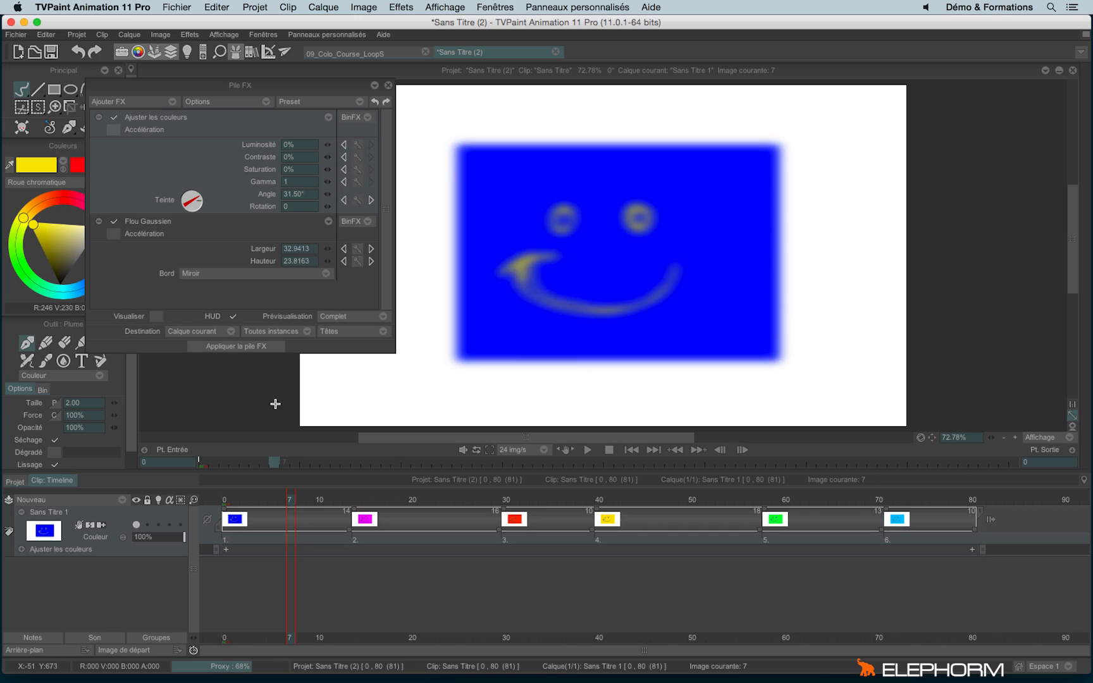
# Examine the processed instances at several points between frame 14 and frame 70.
pyautogui.click(366, 514)
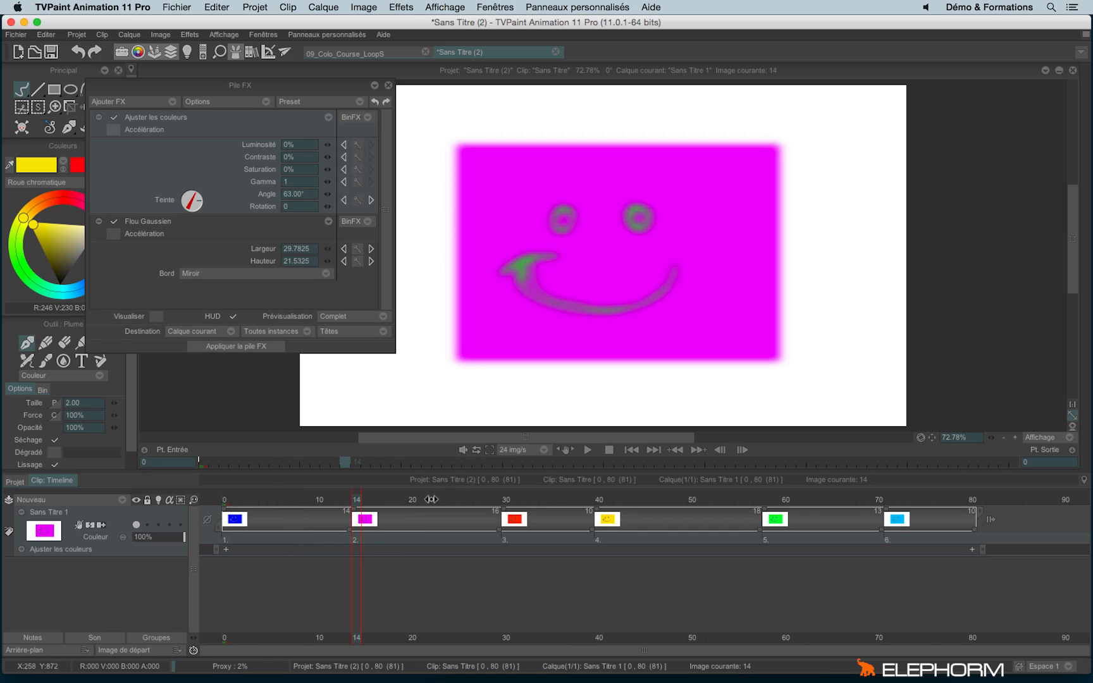
pyautogui.click(599, 499)
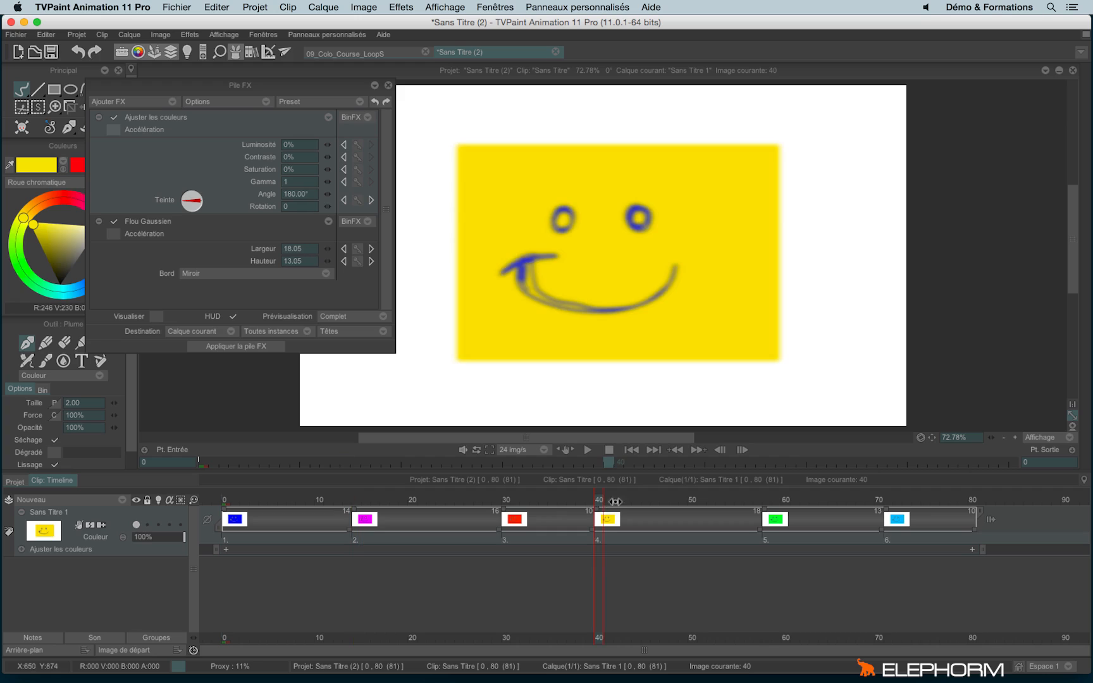
pyautogui.click(768, 499)
pyautogui.click(879, 500)
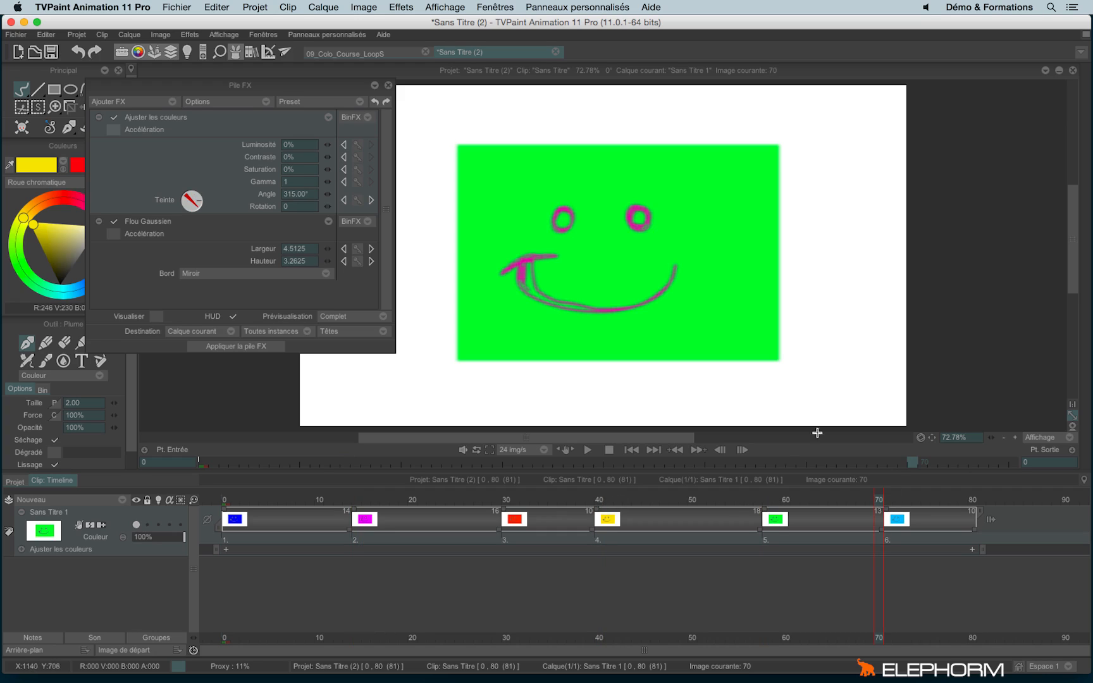
# Scrub the timeline between frames 56 and 70 to compare the processed fourth and fifth instances.
pyautogui.click(777, 503)
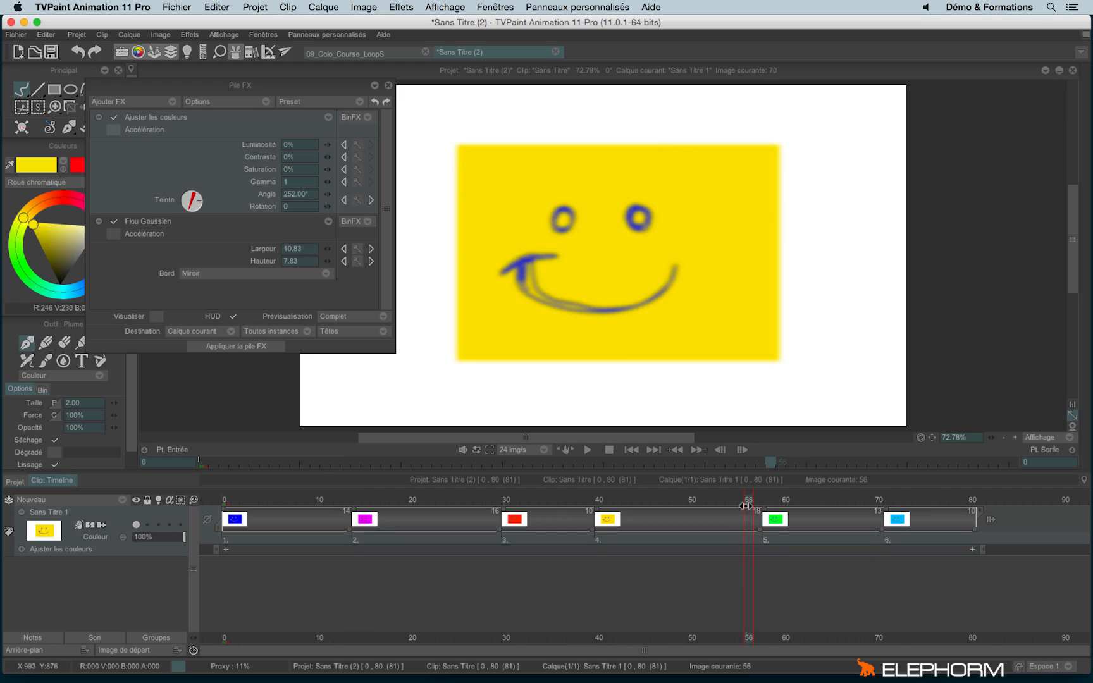
pyautogui.click(878, 500)
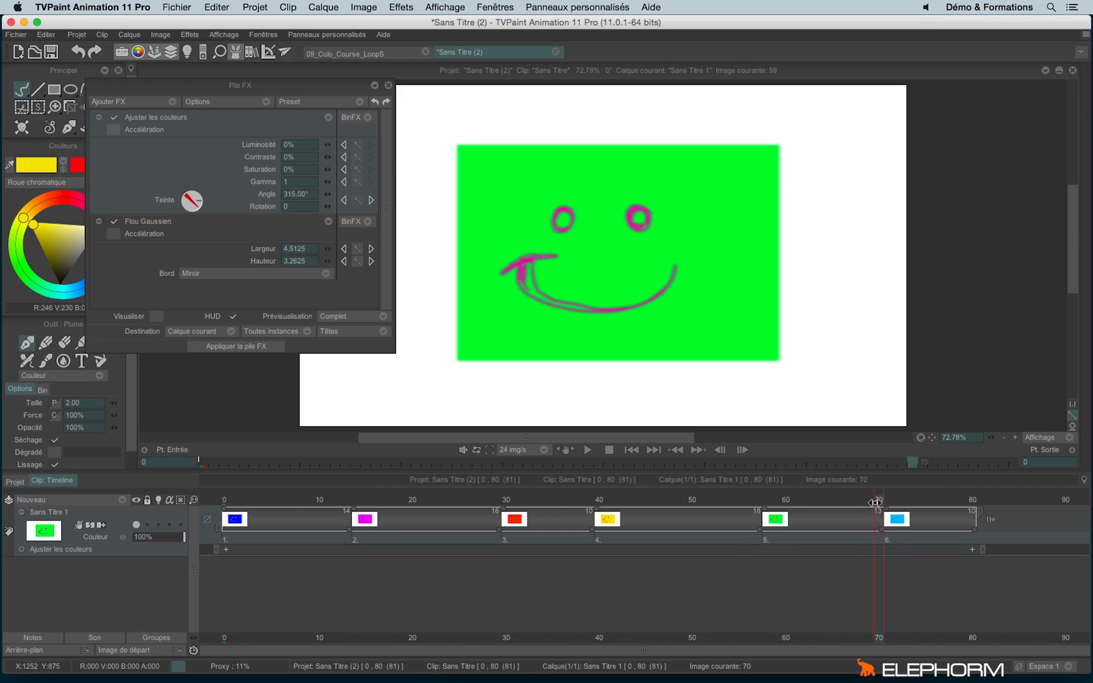
pyautogui.click(906, 499)
pyautogui.click(878, 500)
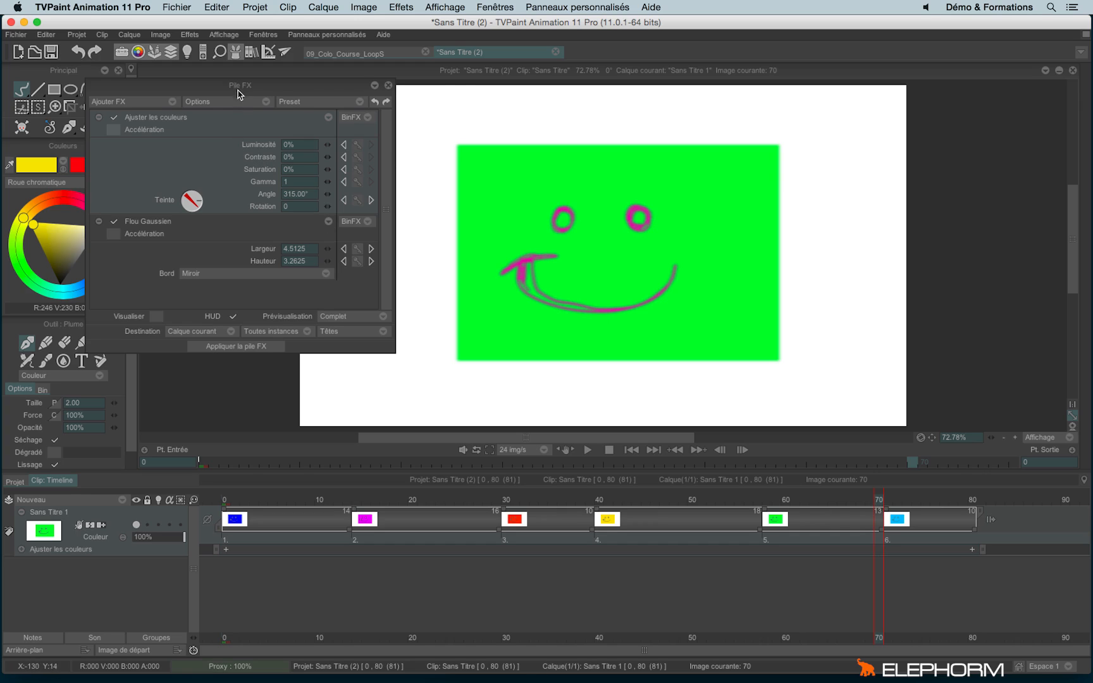
# Move the FX stack window clear of the tool panels, enable the Visualiser preview, and leave it by reselecting the freehand drawing tool.
pyautogui.moveTo(240, 85); pyautogui.dragTo(301, 85)
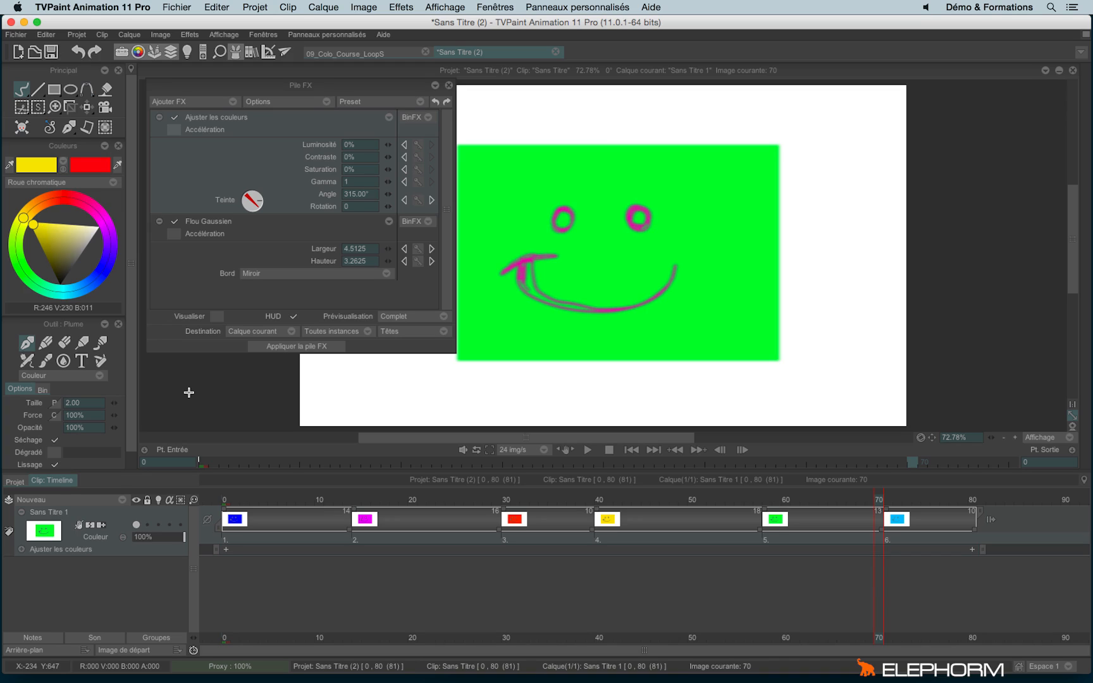
pyautogui.click(216, 317)
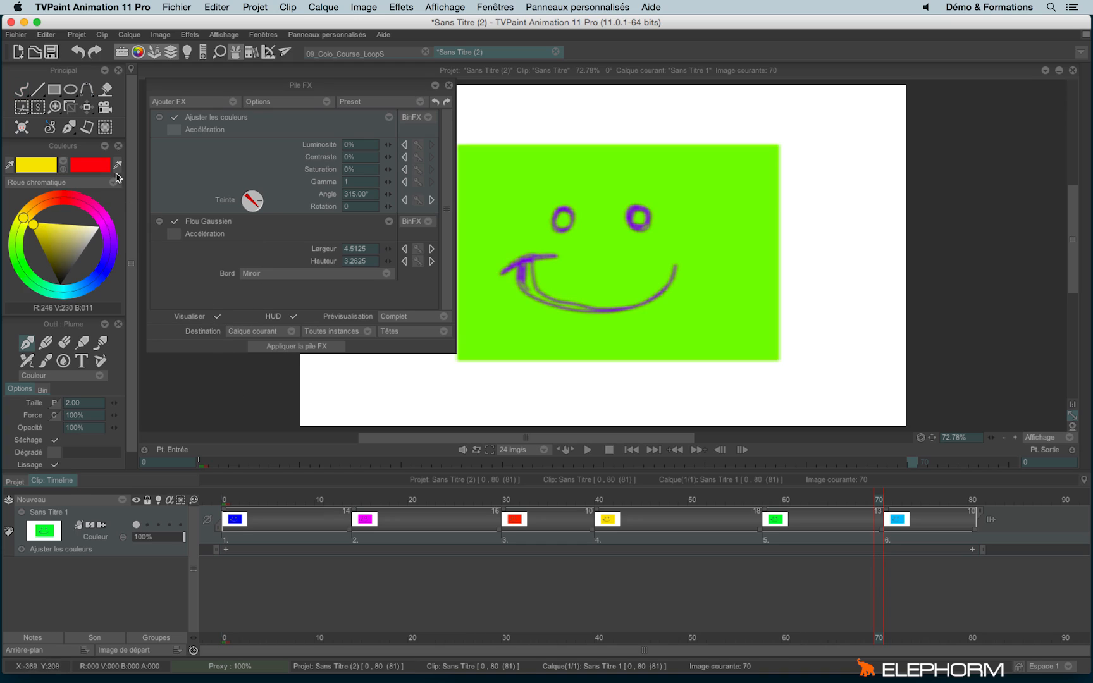
pyautogui.click(22, 89)
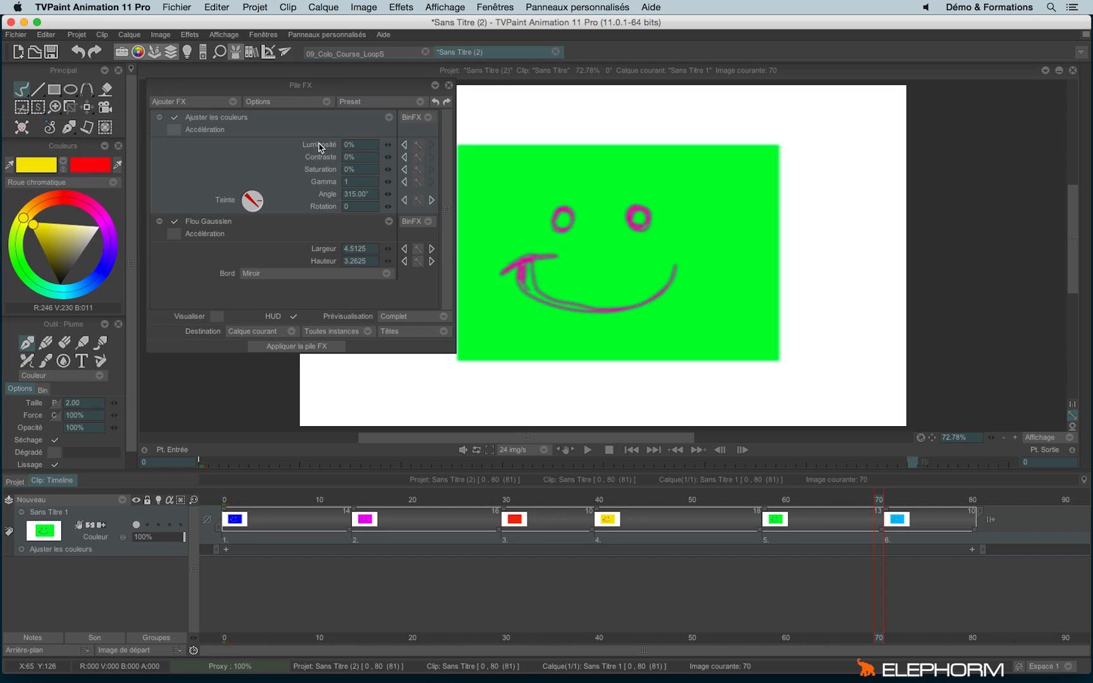
pyautogui.click(217, 316)
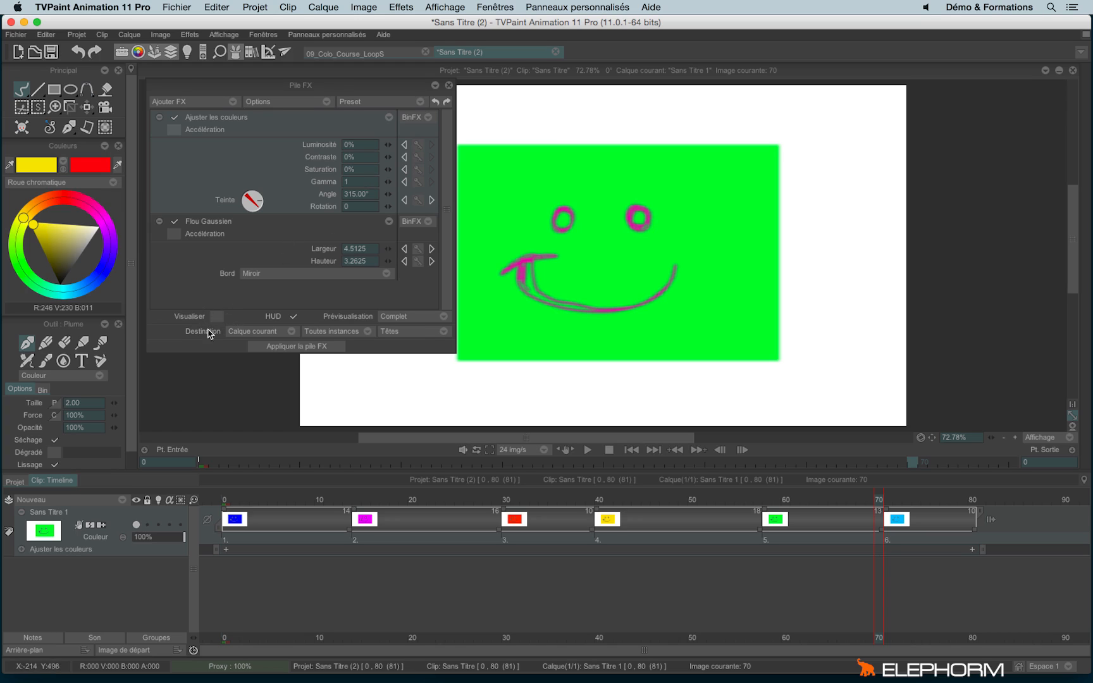